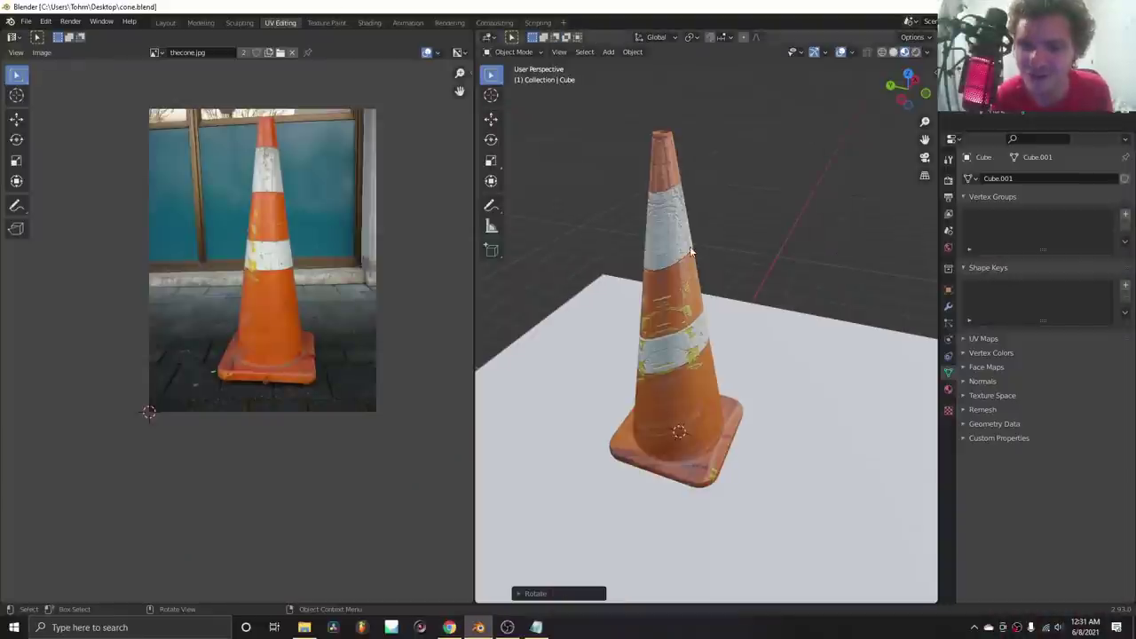
# Examine both traffic cones in rendered shading, comparing their texture from several angles and distances.
pyautogui.moveTo(683, 225)
pyautogui.mouseDown(button='middle')
pyautogui.moveTo(644, 227)
pyautogui.moveTo(656, 229)
pyautogui.mouseUp(button='middle')
pyautogui.click(915, 51)
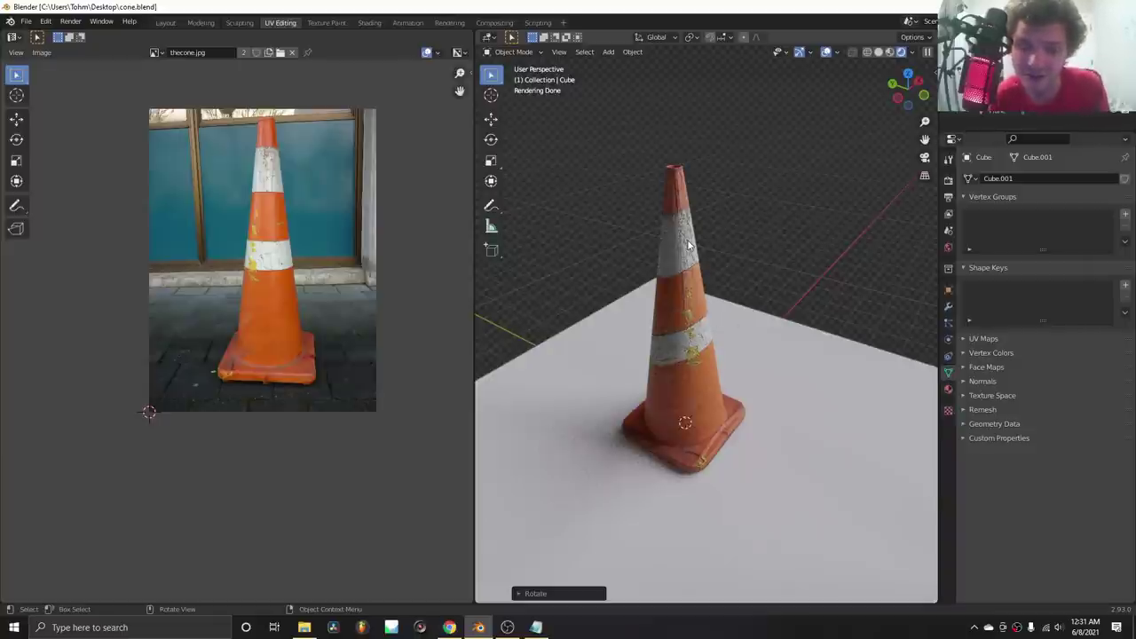
pyautogui.moveTo(668, 260); pyautogui.dragTo(722, 246, button='middle')
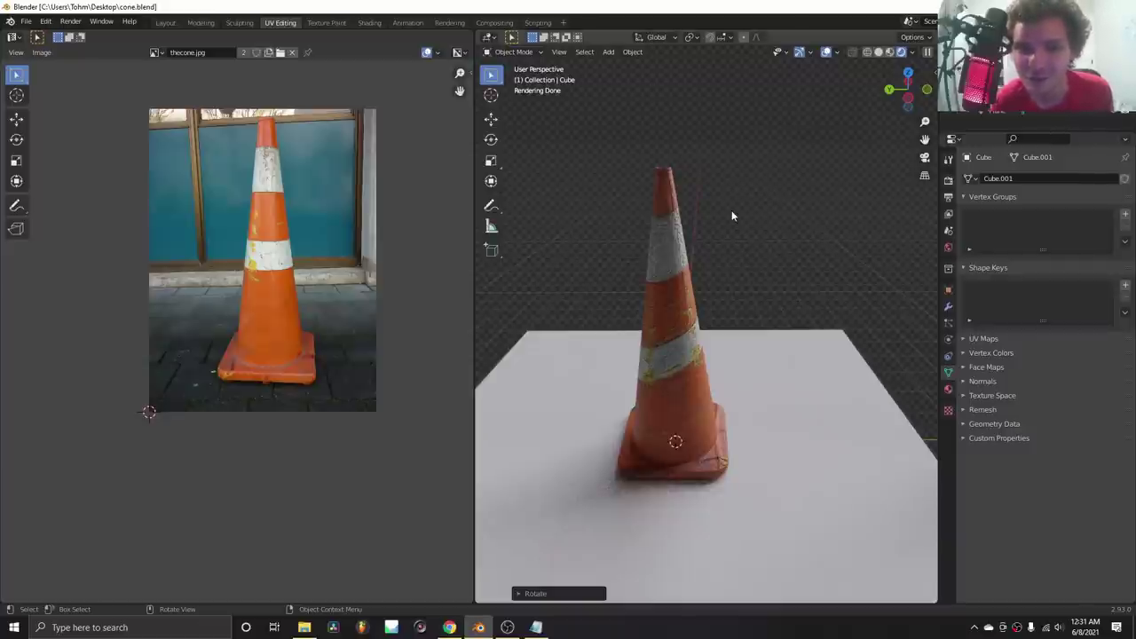
pyautogui.scroll(-6, 731, 216)
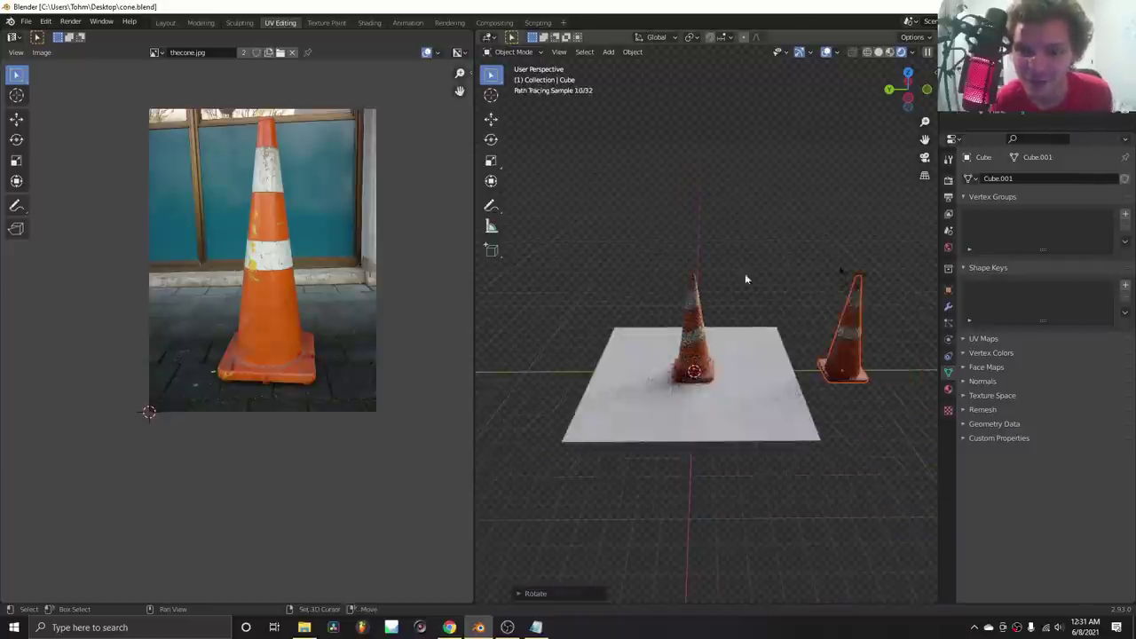
pyautogui.keyDown('shift'); pyautogui.moveTo(837, 293); pyautogui.dragTo(685, 271, button='middle'); pyautogui.keyUp('shift')
pyautogui.scroll(4, 685, 271)
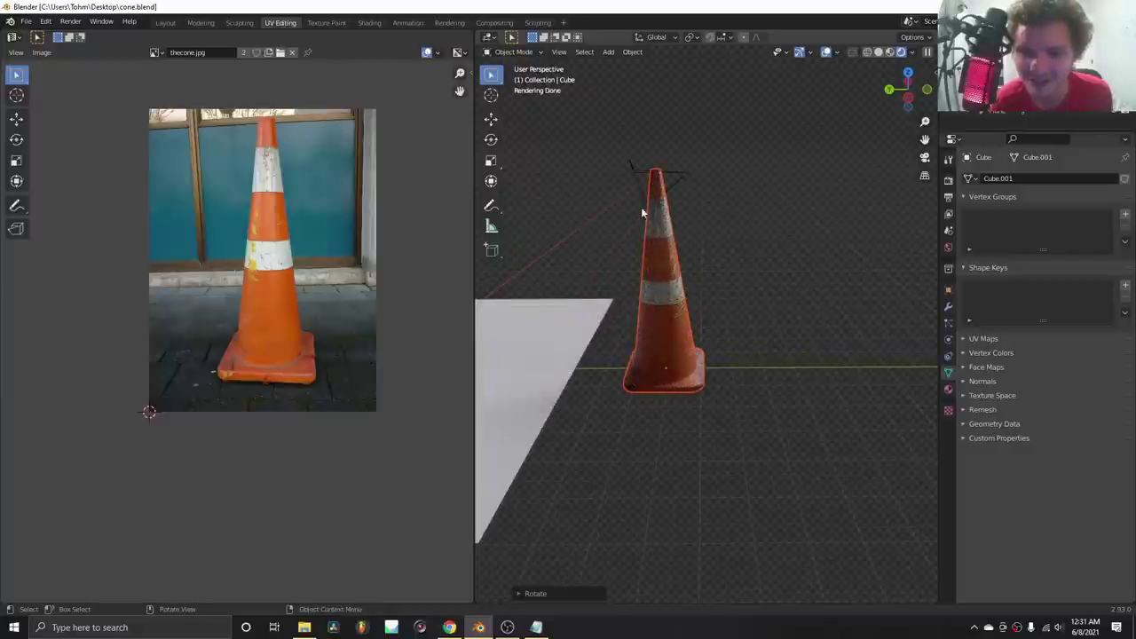
pyautogui.keyDown('shift'); pyautogui.moveTo(641, 208); pyautogui.dragTo(784, 233, button='middle'); pyautogui.keyUp('shift')
pyautogui.scroll(-2, 784, 233)
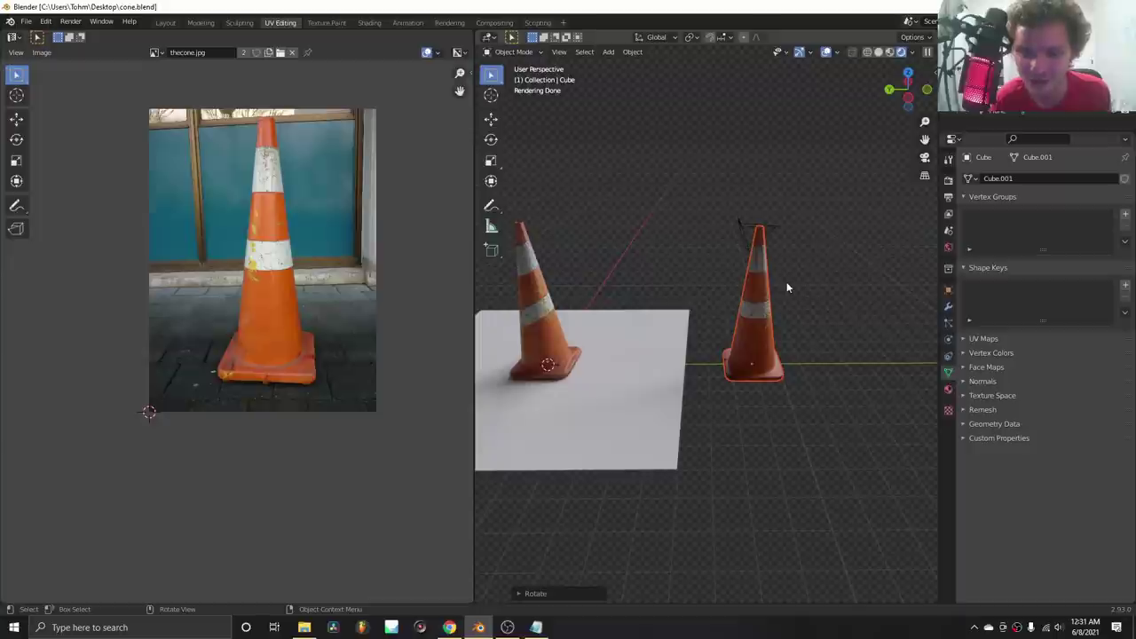
pyautogui.scroll(3, 786, 282)
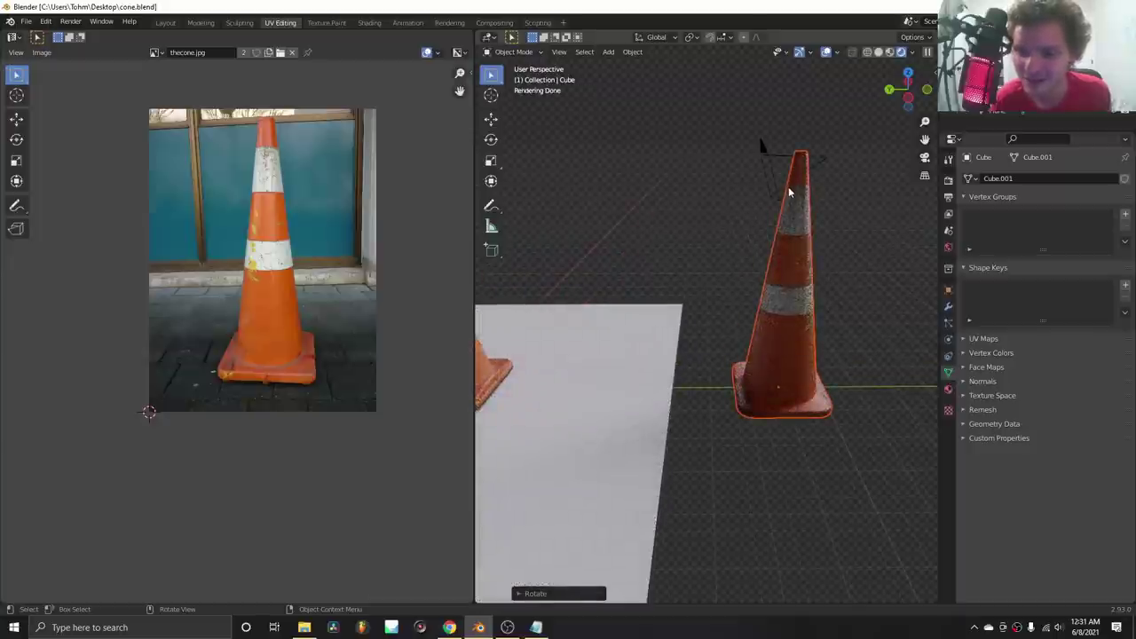
pyautogui.scroll(-2, 837, 228)
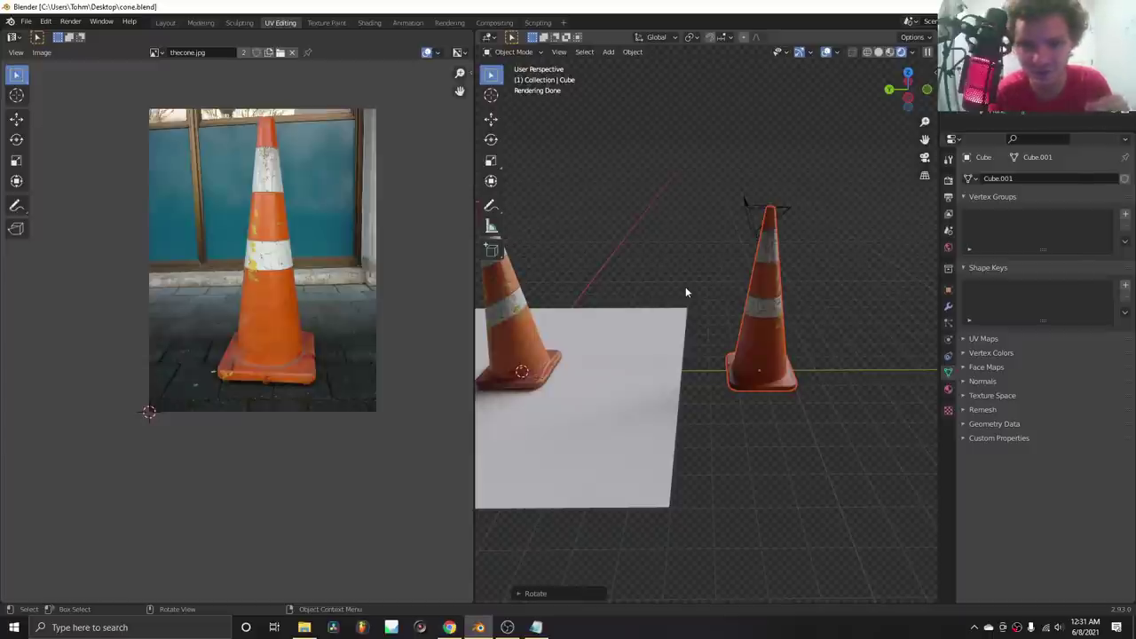
# Delete the spare cone standing beside the white plane and switch the 3D viewport to material preview shading.
pyautogui.press('x')
pyautogui.click(756, 293)
pyautogui.keyDown('shift'); pyautogui.moveTo(686, 291); pyautogui.dragTo(816, 301, button='middle'); pyautogui.keyUp('shift')
pyautogui.click(889, 51)
pyautogui.keyDown('shift'); pyautogui.moveTo(577, 263); pyautogui.dragTo(652, 290, button='middle'); pyautogui.keyUp('shift')
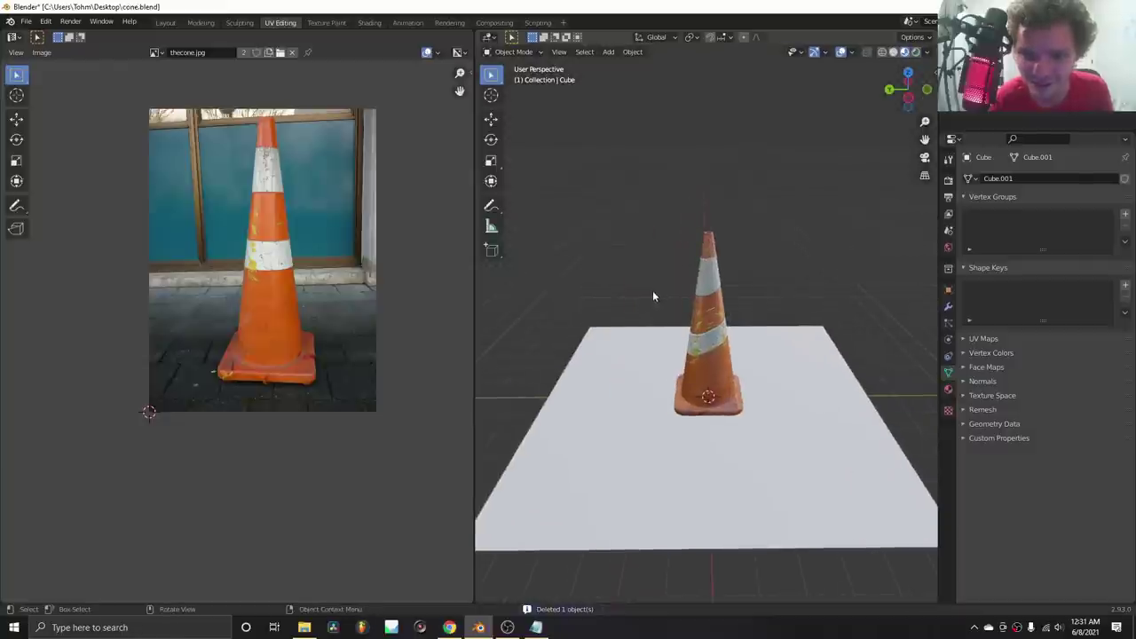
# Open the remaining cone in Edit Mode and set the UV editor to vertex selection.
pyautogui.press('q')
pyautogui.click(650, 291)
pyautogui.scroll(2, 650, 292)
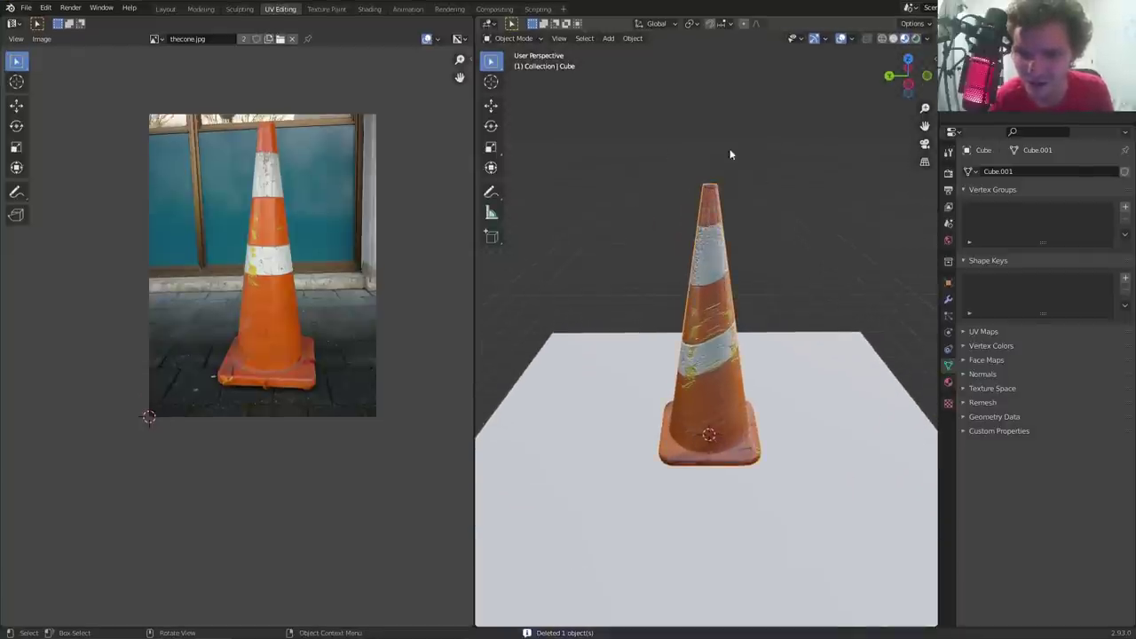
pyautogui.scroll(3, 757, 231)
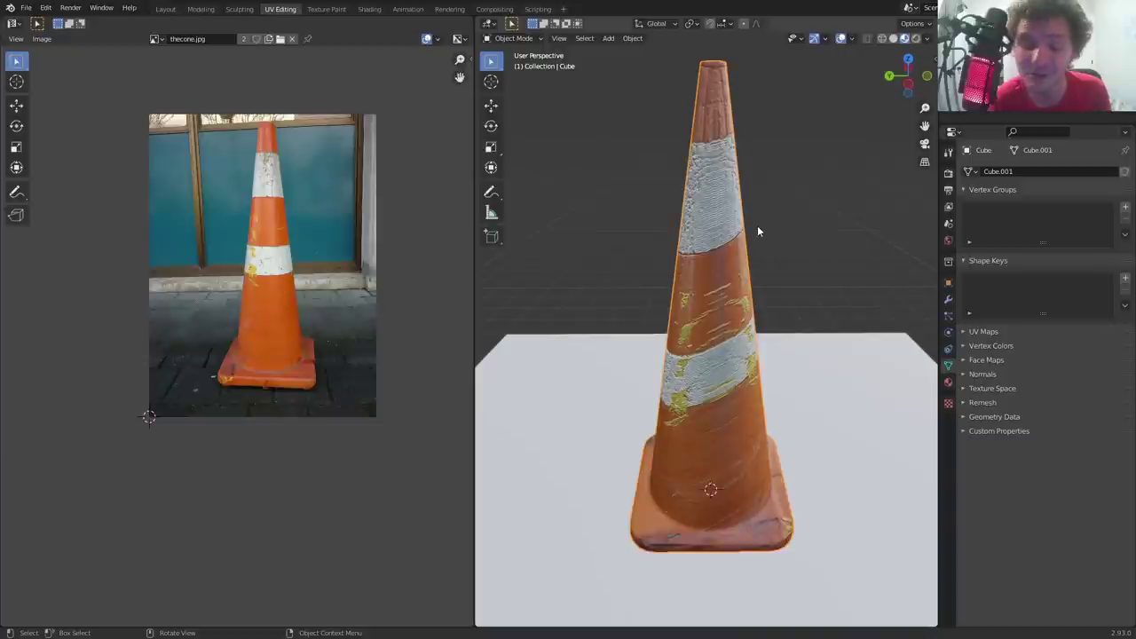
pyautogui.press('Tab')
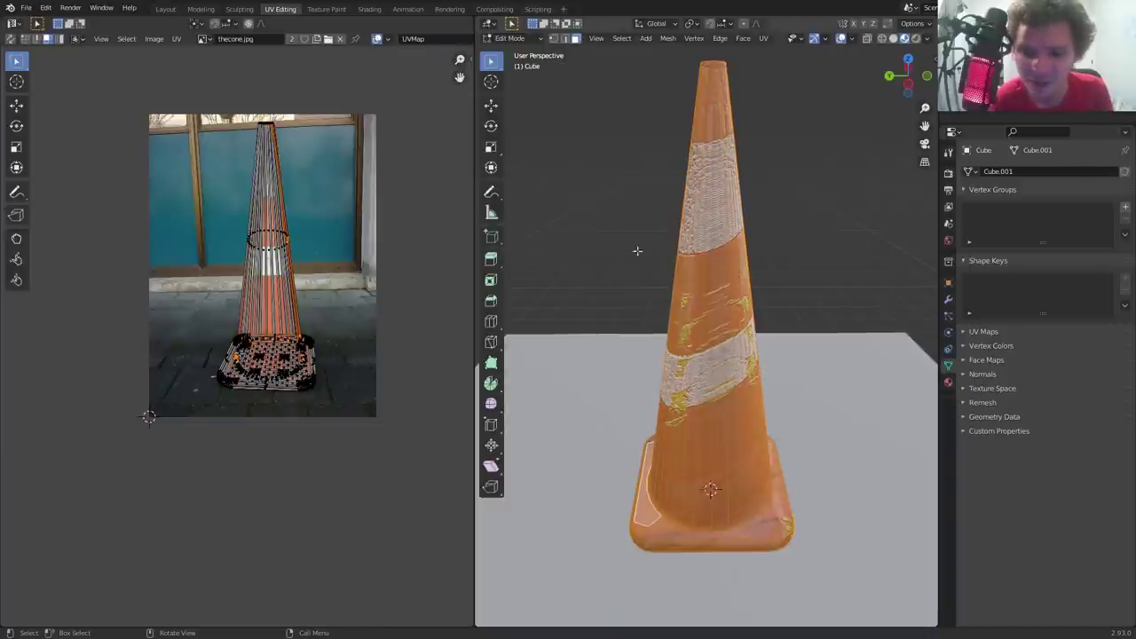
pyautogui.scroll(4, 396, 234)
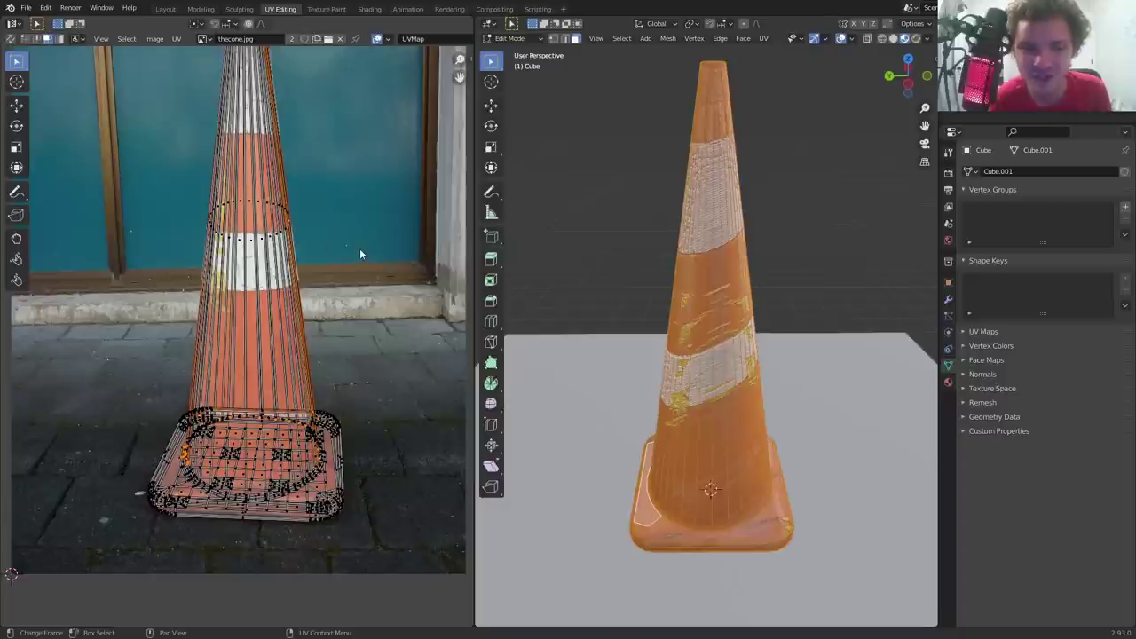
pyautogui.press('1')
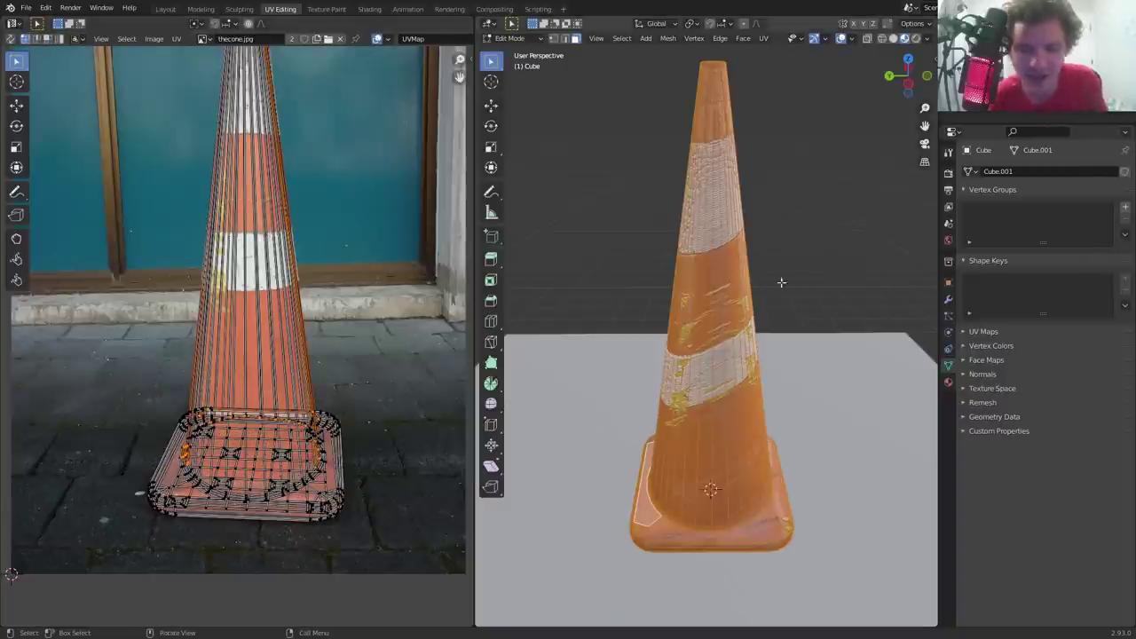
# Add one loop cut around the cone's body just above the lower white stripe.
pyautogui.moveTo(781, 282); pyautogui.dragTo(625, 320, button='middle')
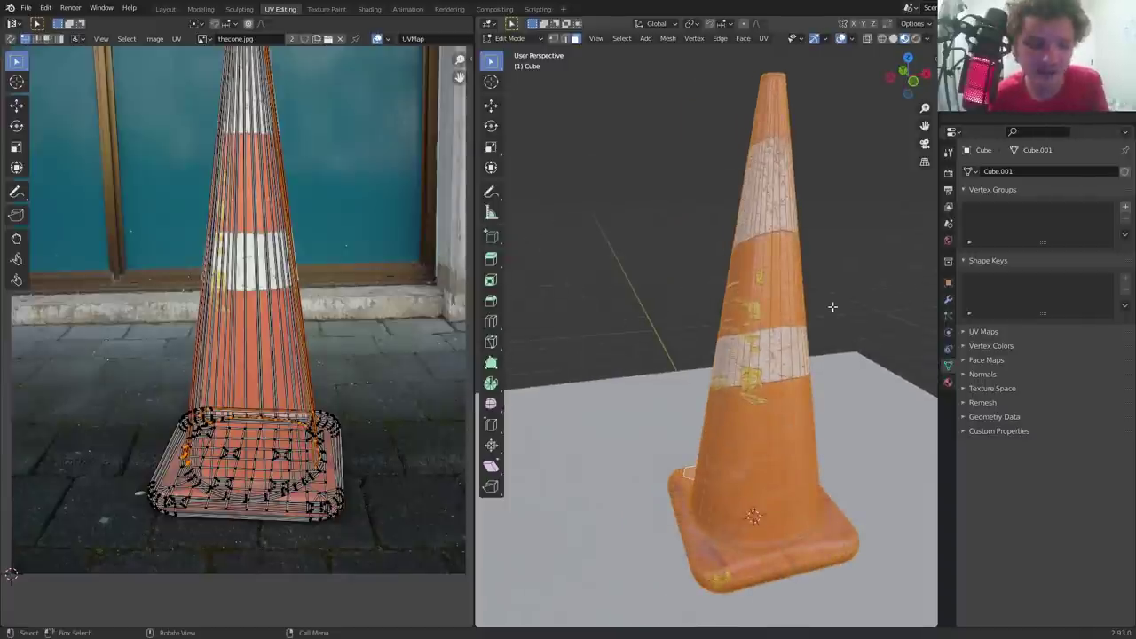
pyautogui.hotkey('ctrl', 'r')
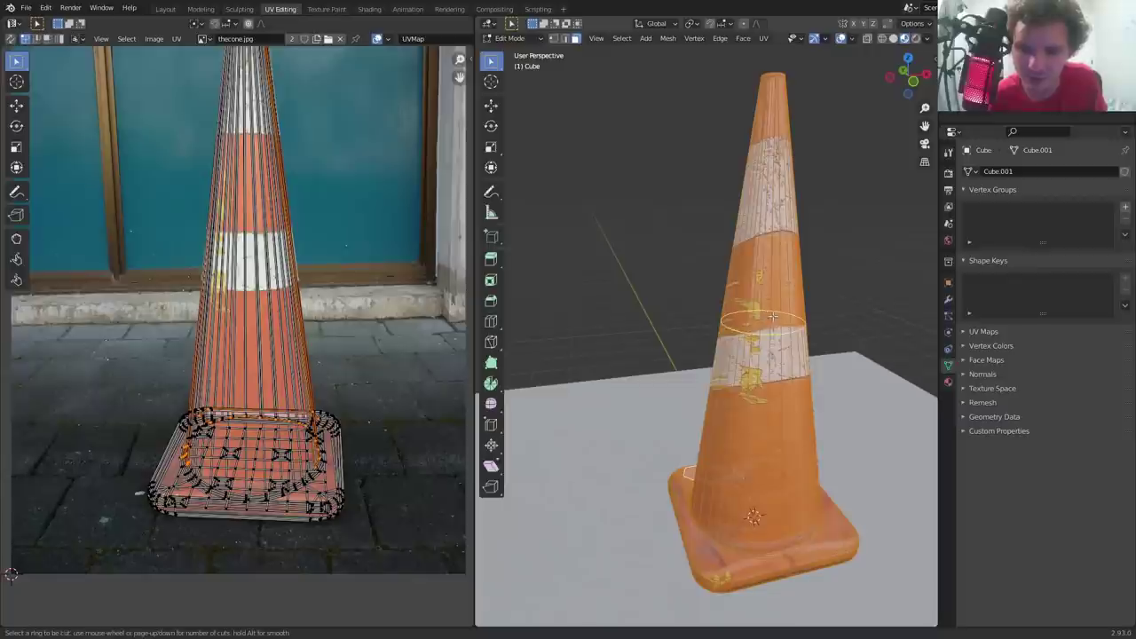
pyautogui.click(778, 316)
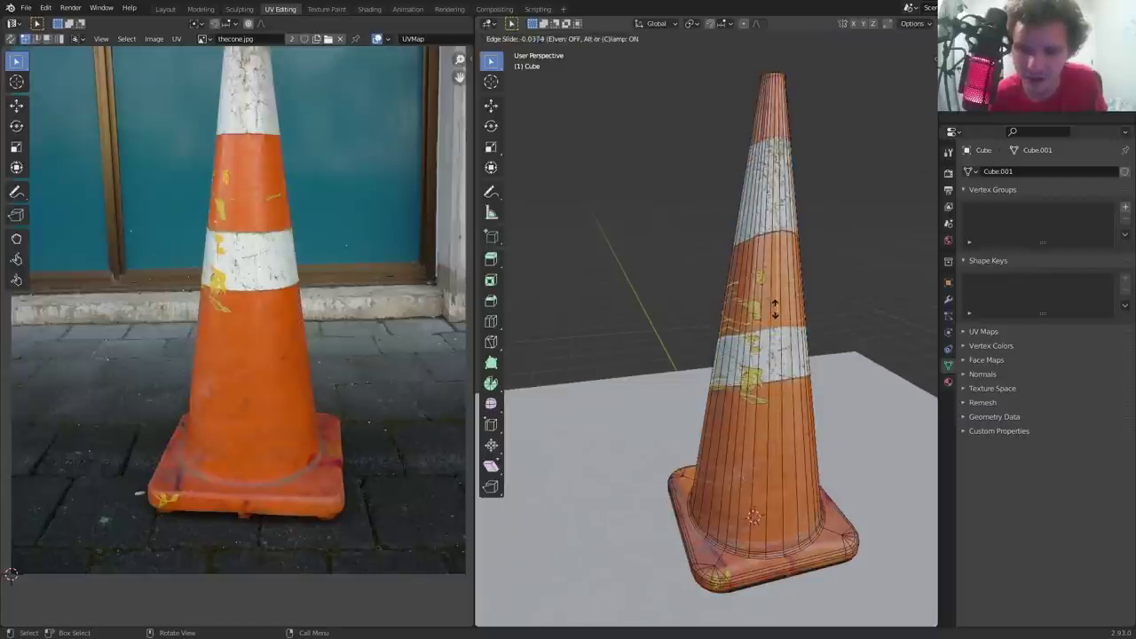
pyautogui.click(775, 306)
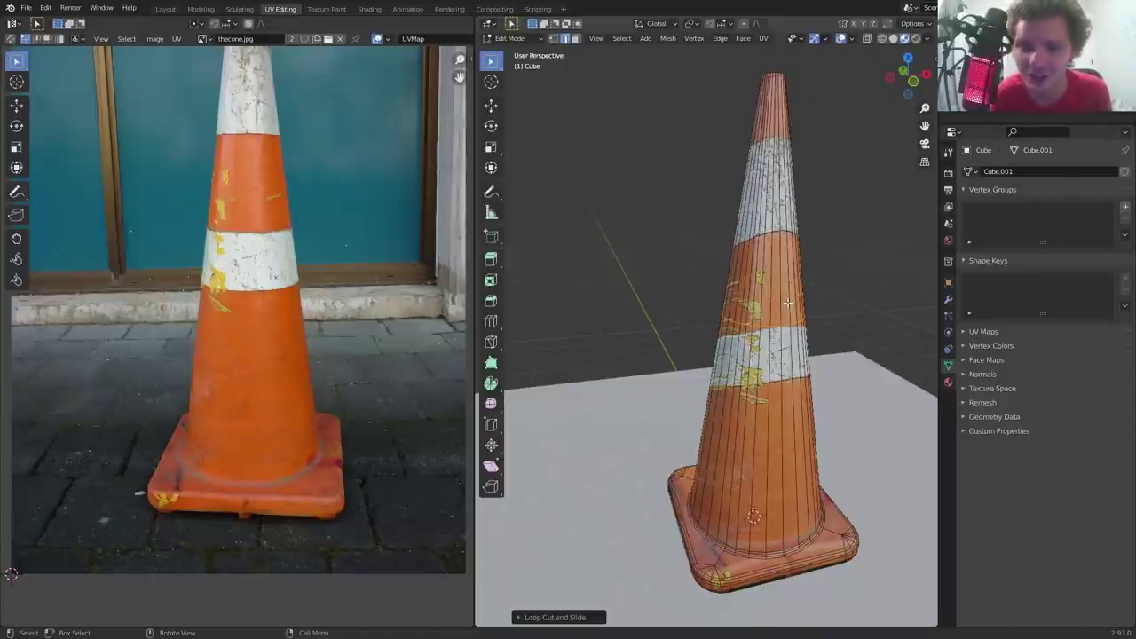
# Select the whole cone mesh and all of its UVs over the photo.
pyautogui.scroll(2, 787, 302)
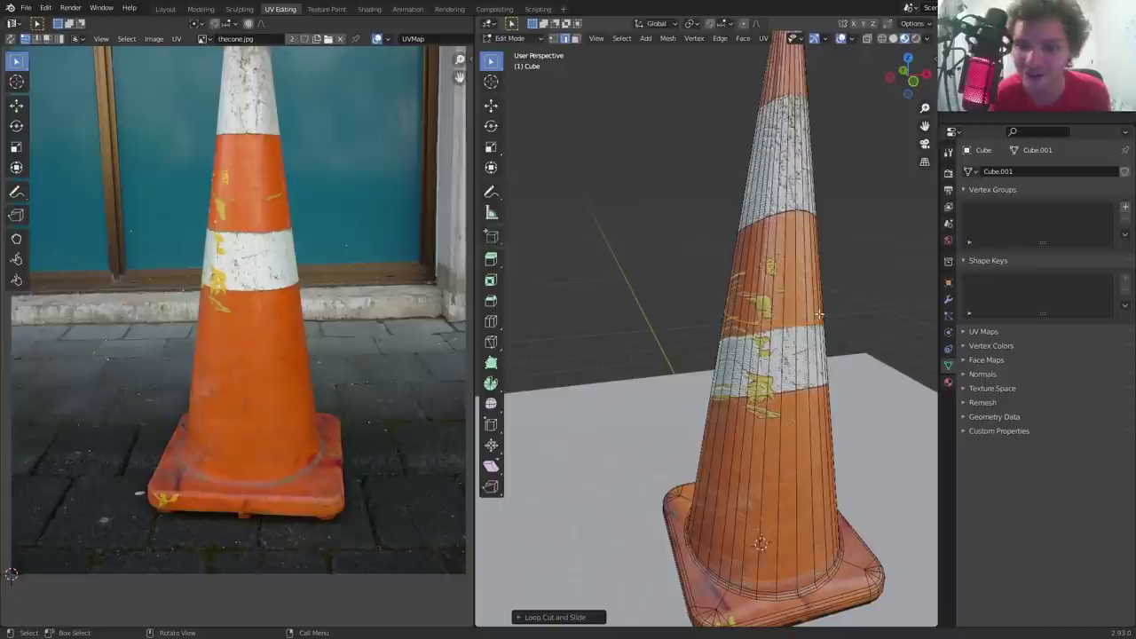
pyautogui.press('a')
pyautogui.scroll(5, 317, 238)
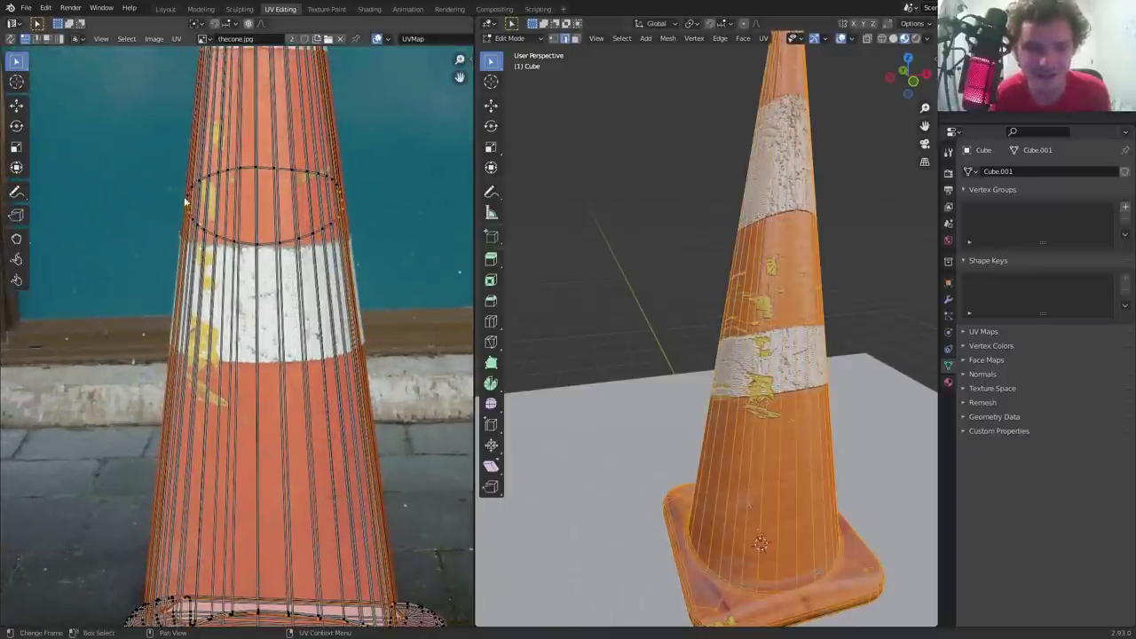
pyautogui.press('a')
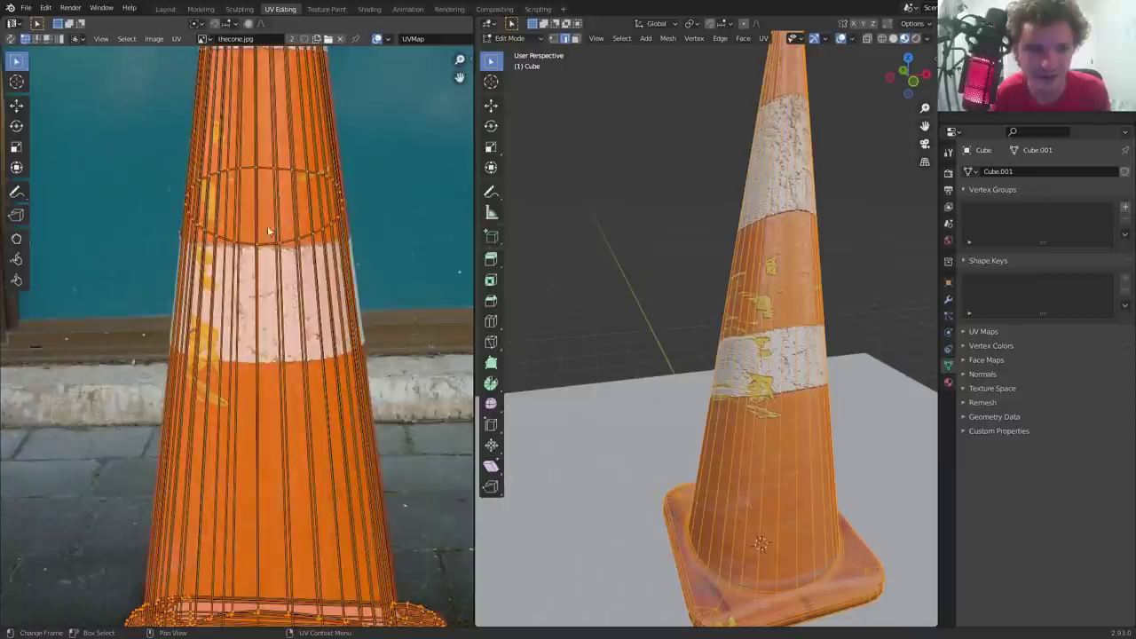
# Try moving the new ring of UV vertices across the photo, and undo the move.
pyautogui.moveTo(150, 294); pyautogui.dragTo(425, 156)
pyautogui.press('g')
pyautogui.click(344, 244)
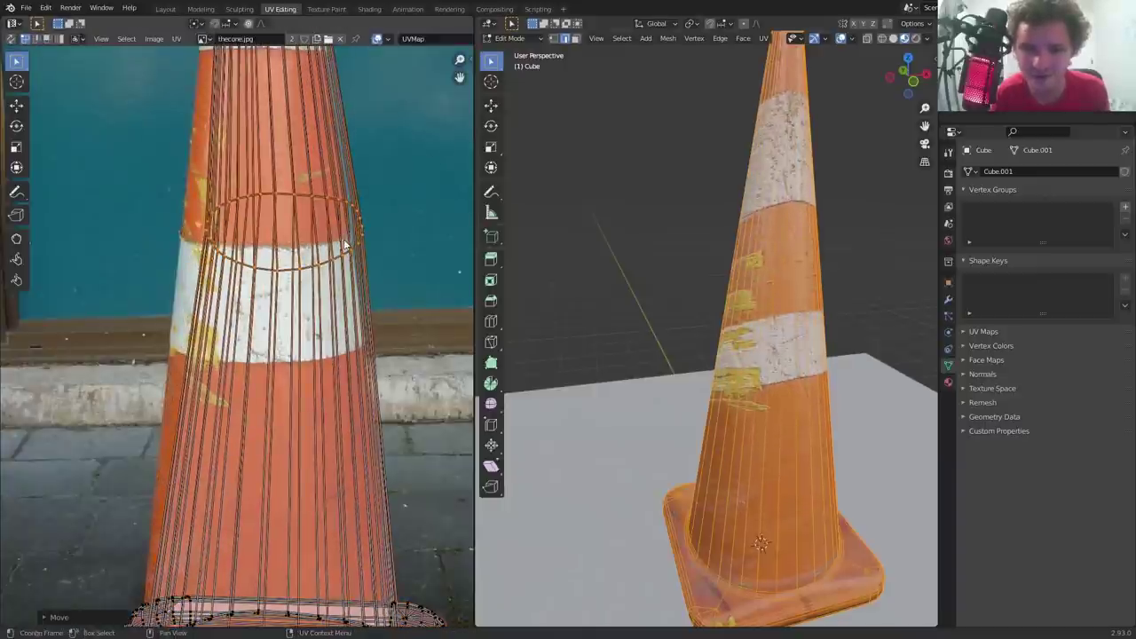
pyautogui.hotkey('ctrl', 'z')
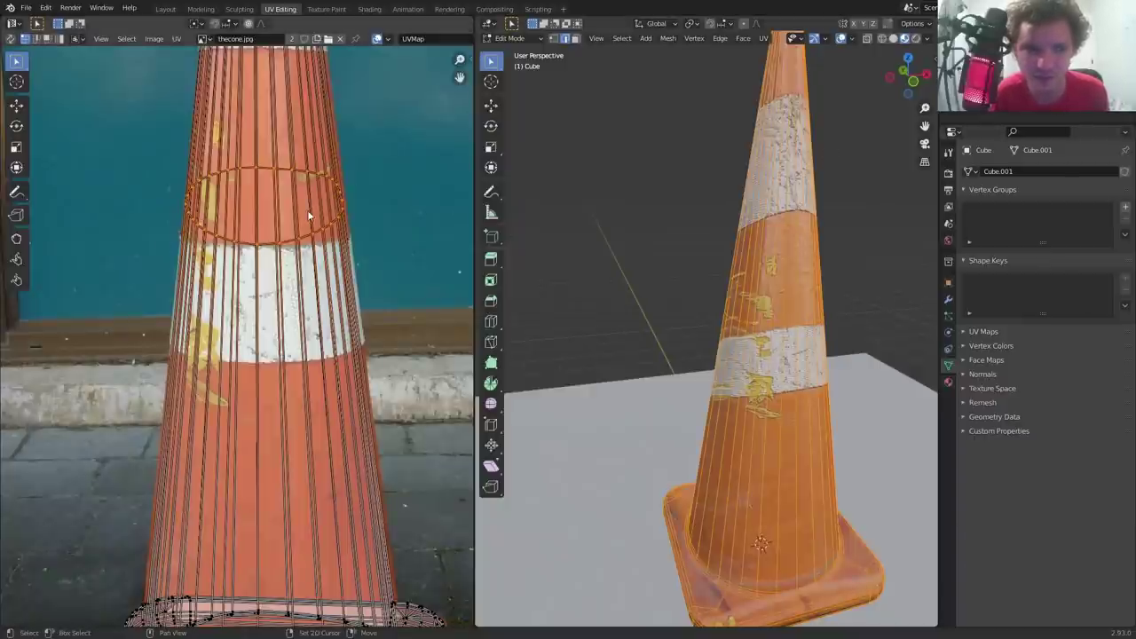
# Lower the UV vertex just right of the ring's front centre onto the top edge of the lower white stripe.
pyautogui.scroll(8, 239, 394)
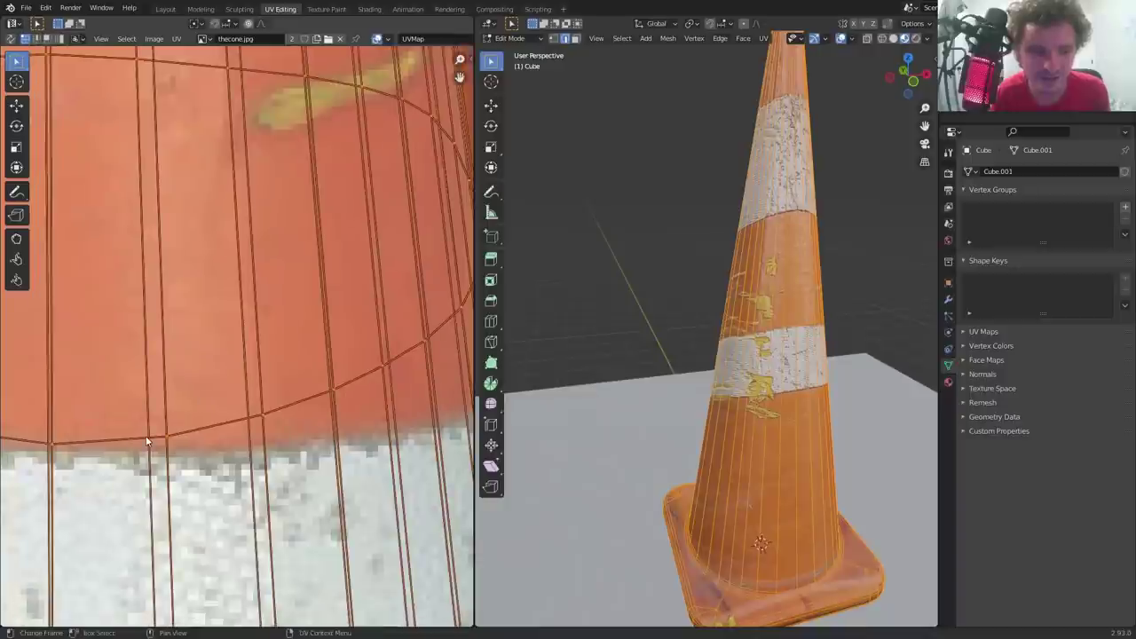
pyautogui.click(165, 439)
pyautogui.press('g')
pyautogui.click(164, 524)
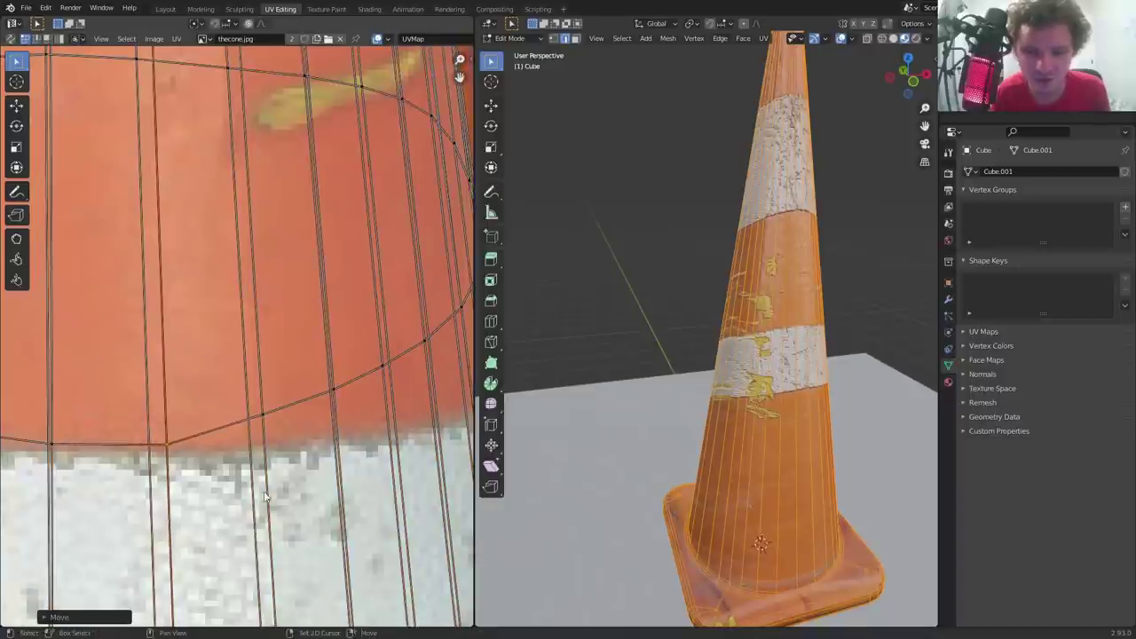
# Move the next UV vertex to the right on the ring's front down to the same stripe edge.
pyautogui.moveTo(622, 417); pyautogui.dragTo(577, 413, button='middle')
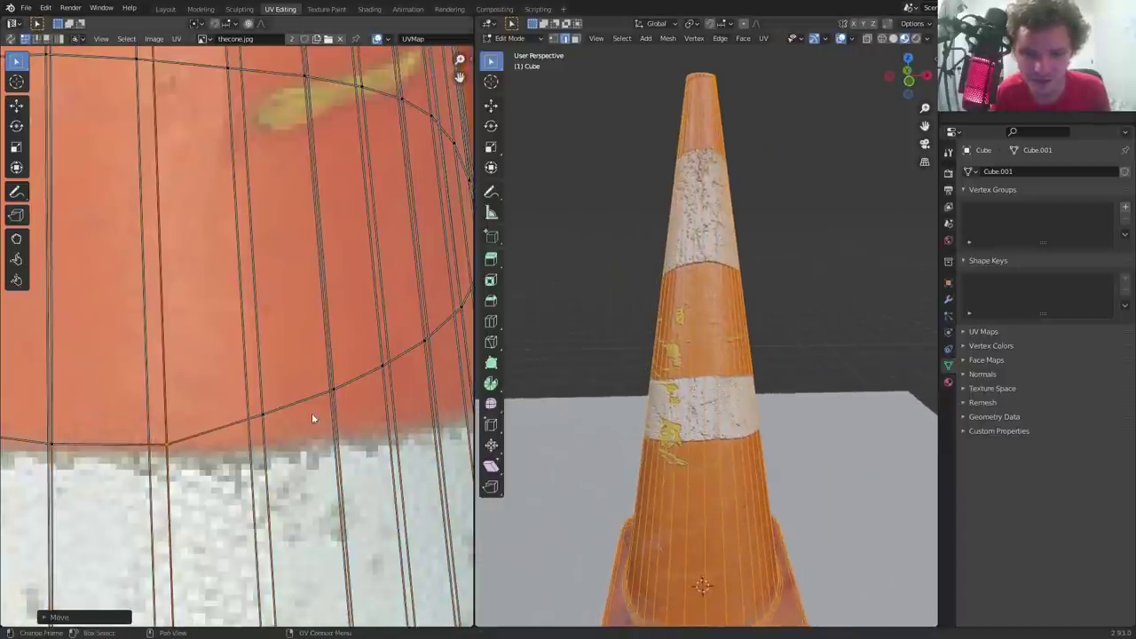
pyautogui.click(259, 415)
pyautogui.press('g')
pyautogui.click(258, 412)
pyautogui.scroll(4, 699, 390)
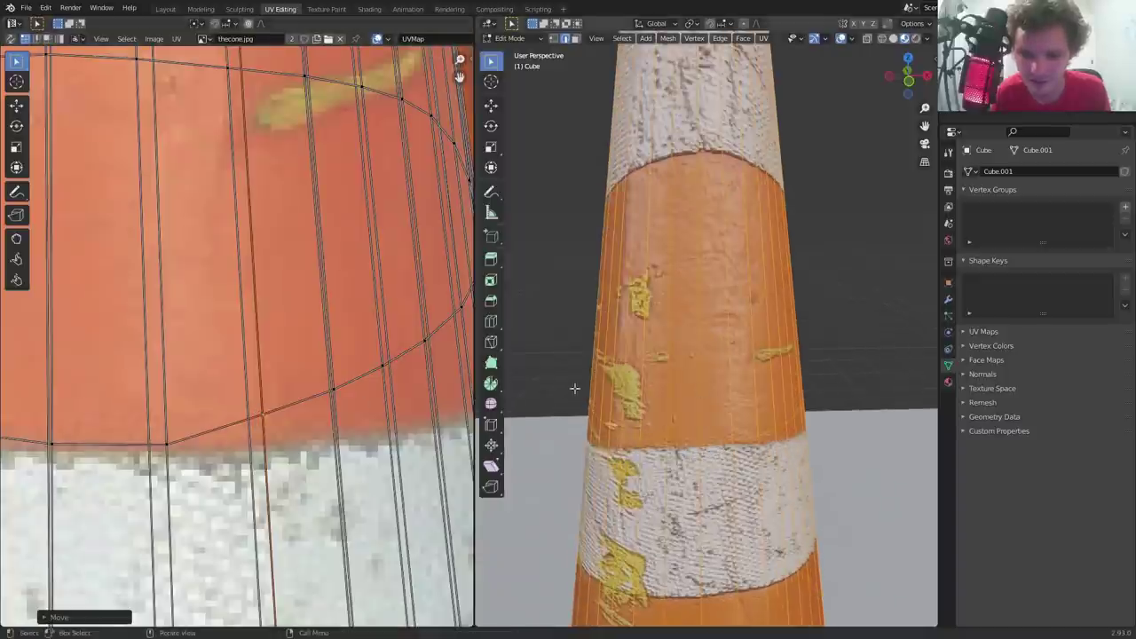
pyautogui.press('g')
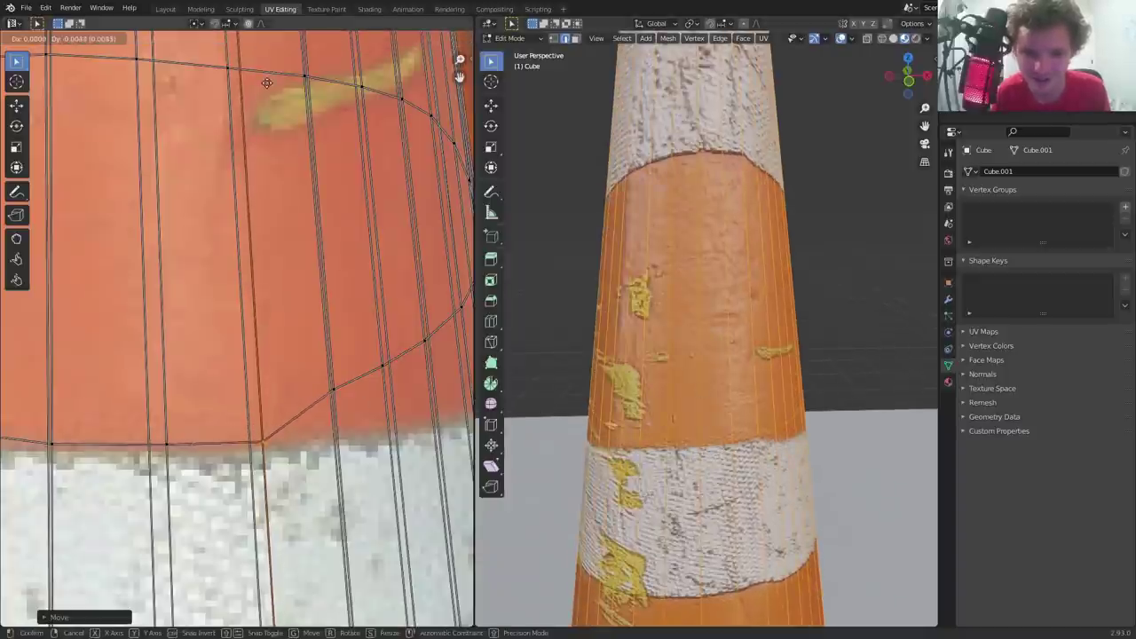
pyautogui.click(264, 435)
# Bring the following two UV vertices on the ring's right front down to the boundary between orange and white.
pyautogui.keyDown('alt'); pyautogui.click(333, 389); pyautogui.keyUp('alt')
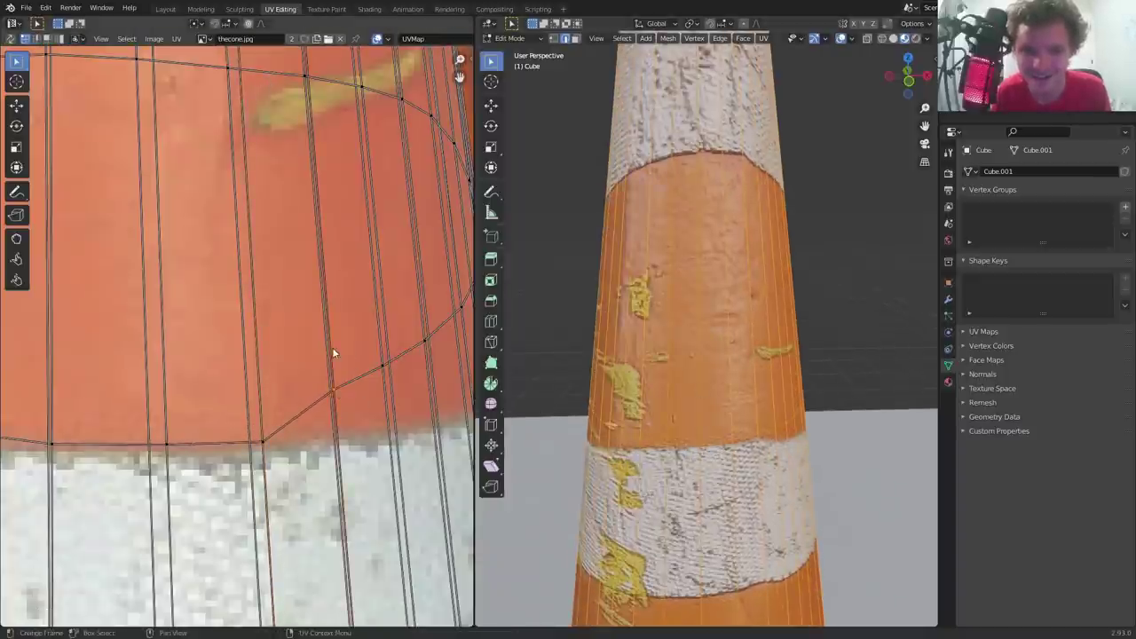
pyautogui.press('g')
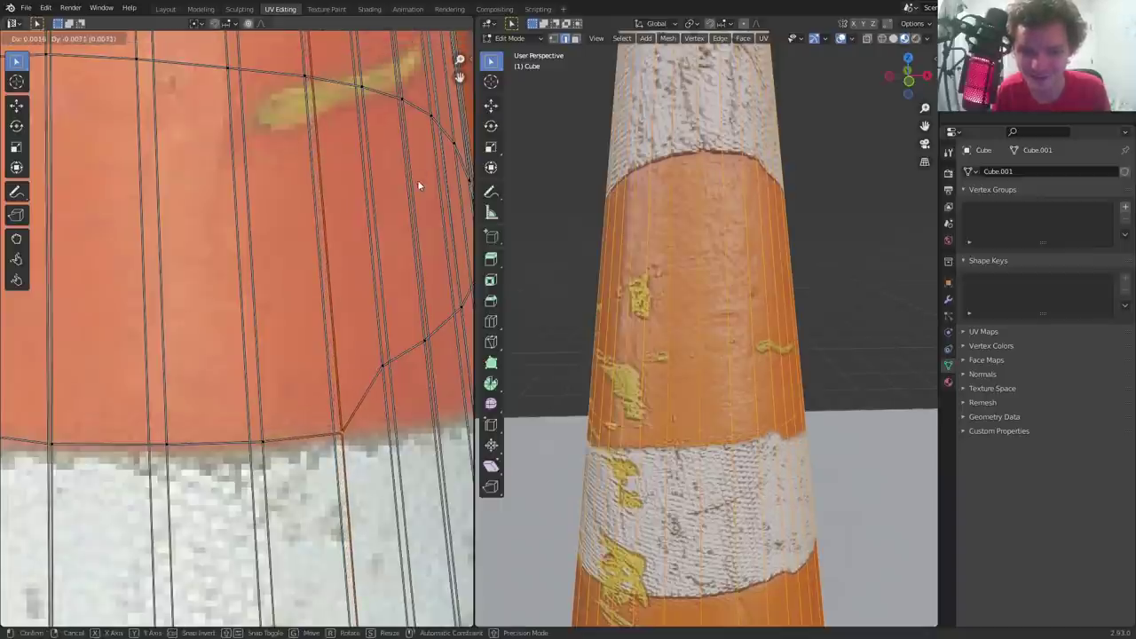
pyautogui.click(417, 180)
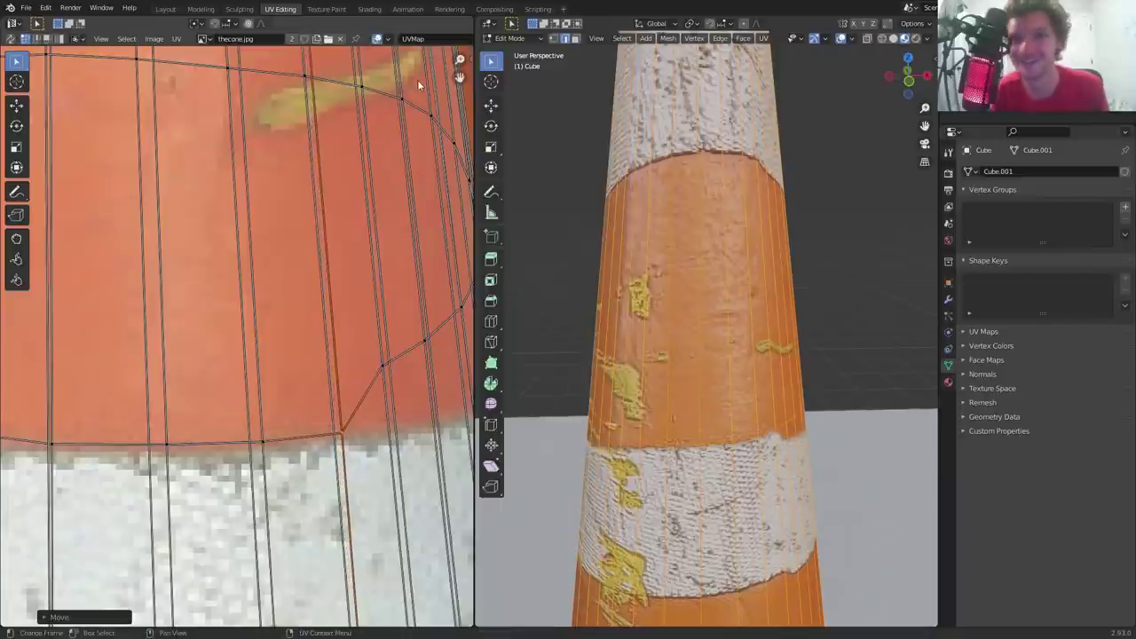
pyautogui.keyDown('alt'); pyautogui.click(378, 364); pyautogui.keyUp('alt')
pyautogui.press('g')
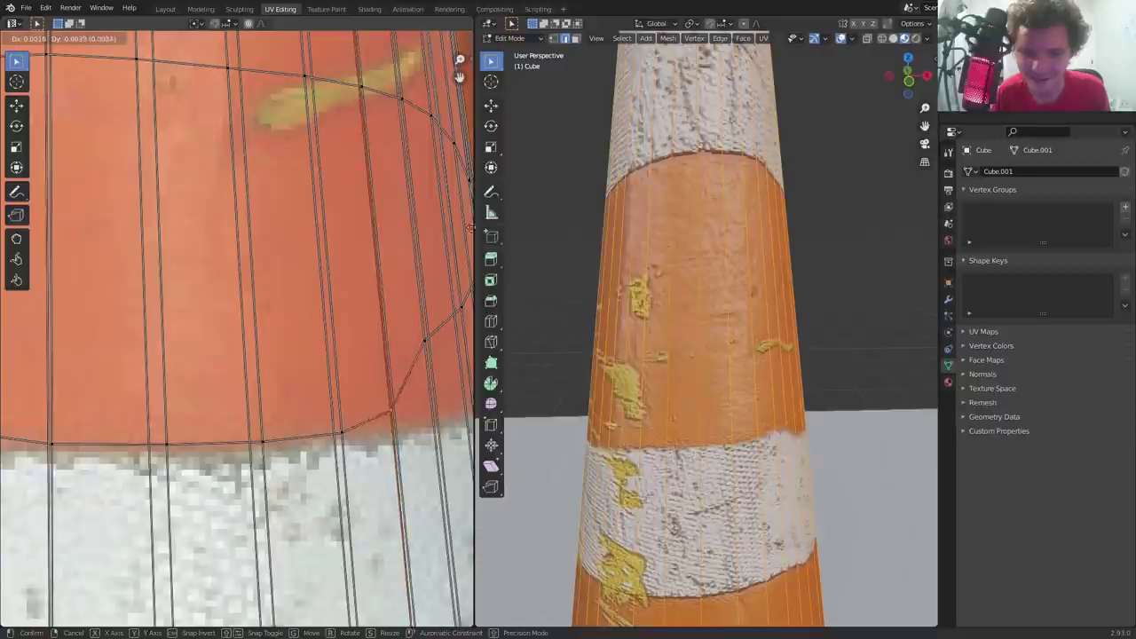
pyautogui.click(457, 282)
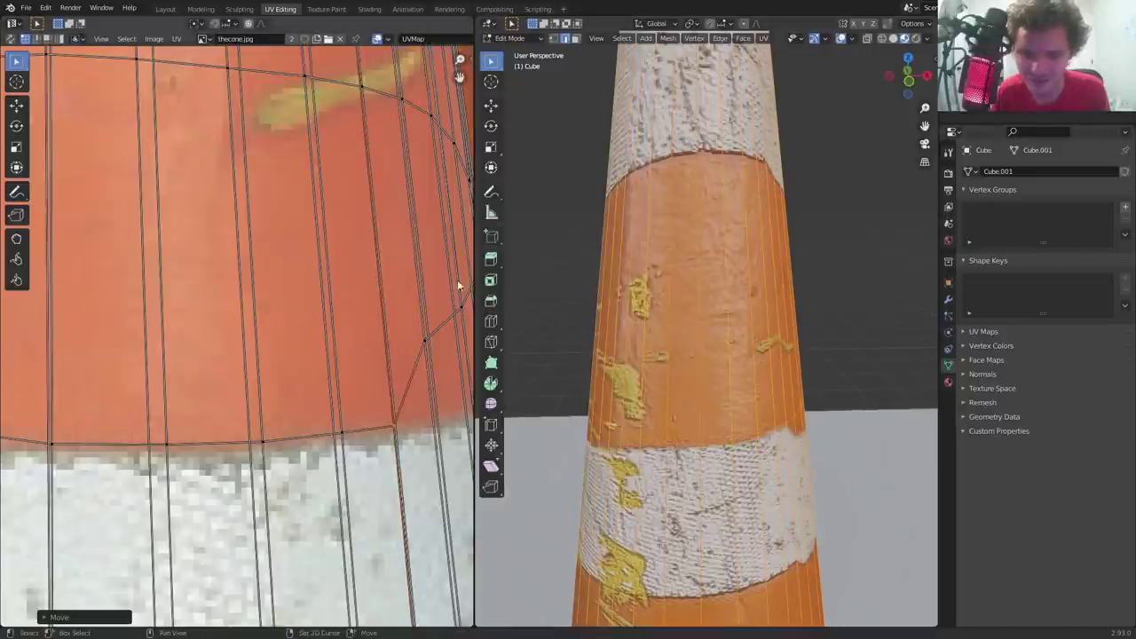
# Move the ring's outermost right-hand UV vertices down so they follow the stripe edge to the cone's right side.
pyautogui.moveTo(416, 352); pyautogui.dragTo(264, 352, button='middle')
pyautogui.keyDown('alt'); pyautogui.click(269, 345); pyautogui.keyUp('alt')
pyautogui.press('g')
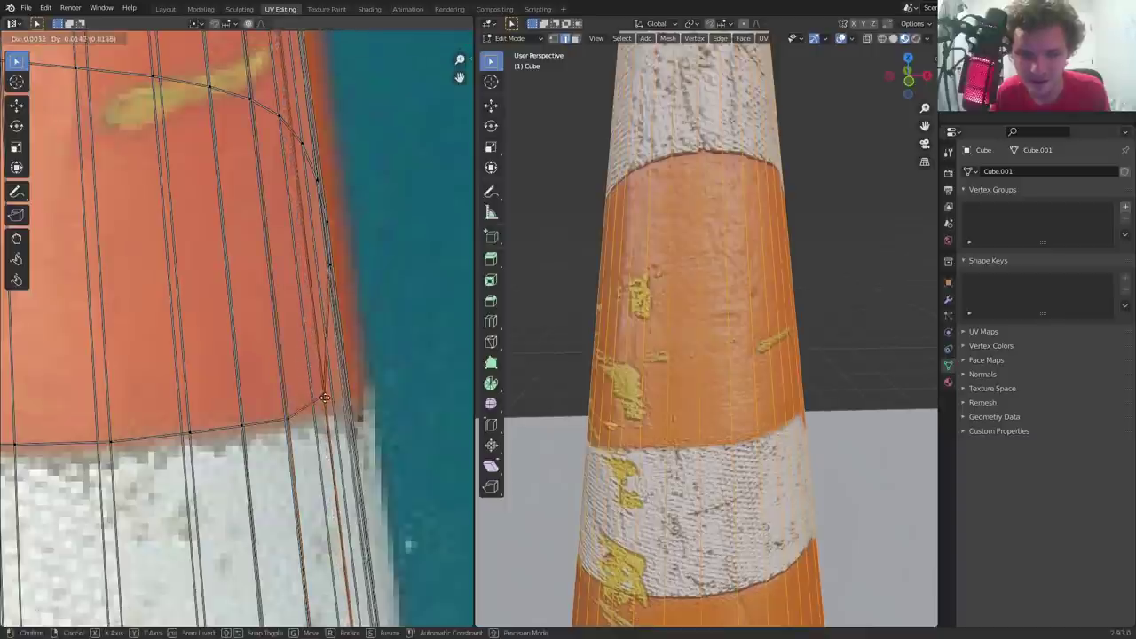
pyautogui.click(324, 399)
pyautogui.click(327, 271)
pyautogui.press('g')
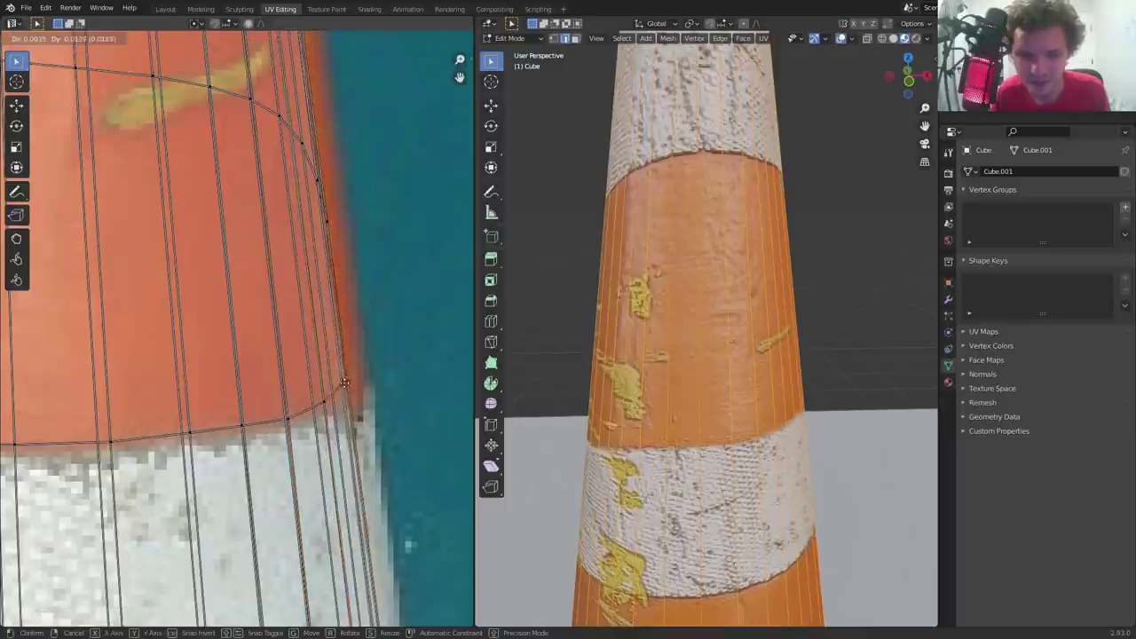
pyautogui.click(327, 390)
# Lower the first two UV vertices left of the ring's front centre onto the top edge of the lower white stripe.
pyautogui.scroll(-3, 327, 391)
pyautogui.keyDown('shift'); pyautogui.moveTo(232, 373); pyautogui.dragTo(575, 361, button='middle'); pyautogui.keyUp('shift')
pyautogui.scroll(2, 322, 369)
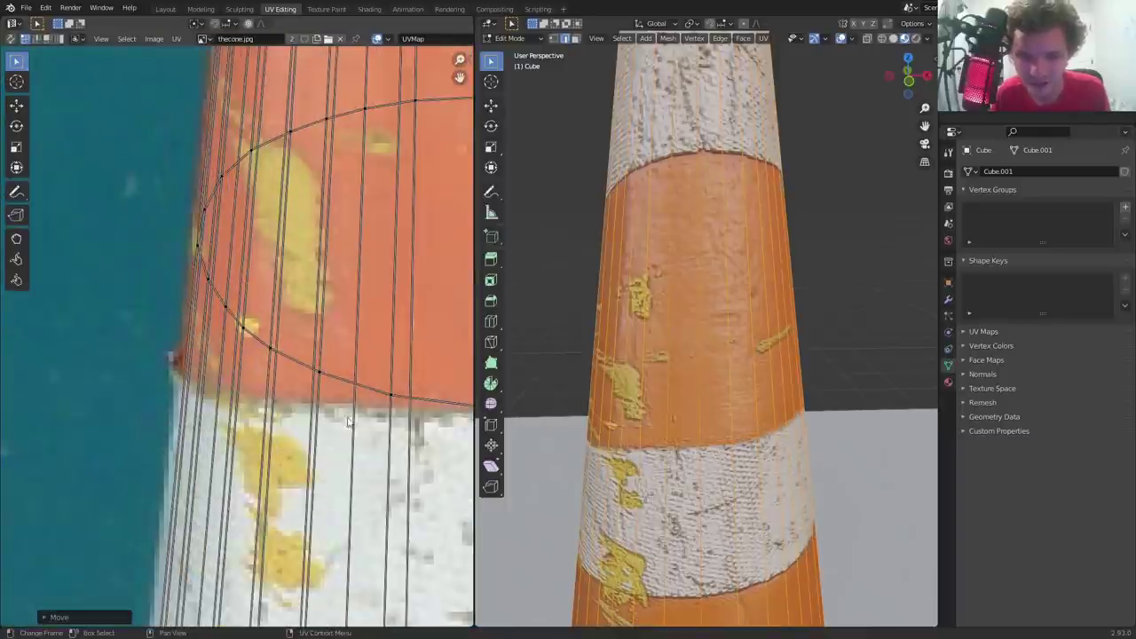
pyautogui.click(403, 357)
pyautogui.press('g')
pyautogui.click(405, 362)
pyautogui.click(365, 346)
pyautogui.press('g')
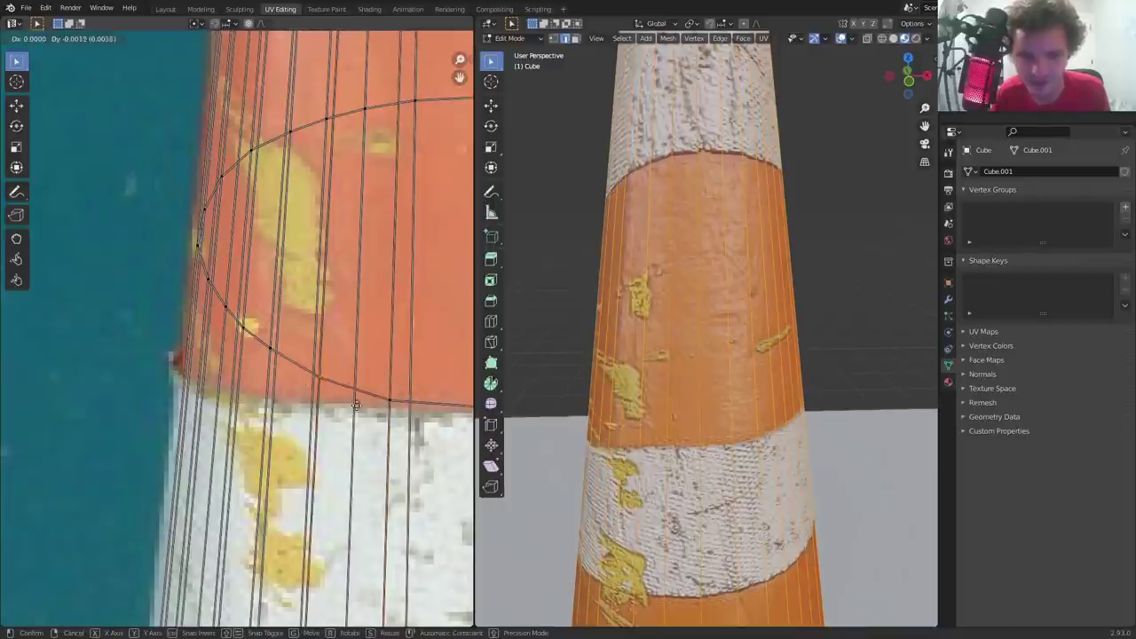
# Bring the next three UV vertices on the ring's left front down to the orange and white boundary.
pyautogui.click(286, 316)
pyautogui.press('g')
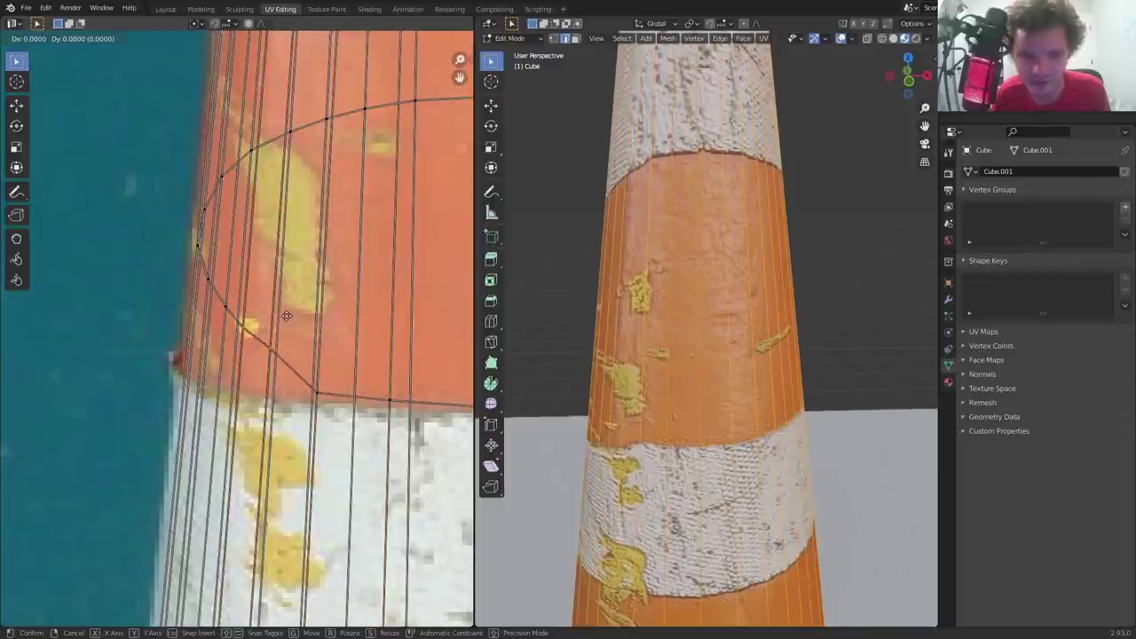
pyautogui.click(238, 364)
pyautogui.press('g')
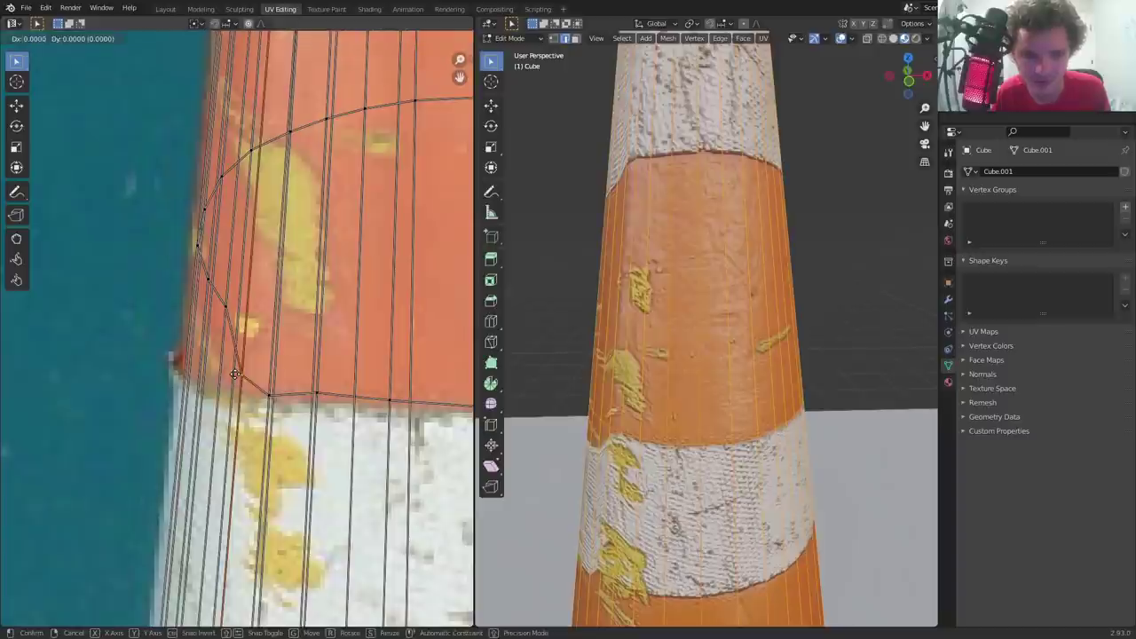
pyautogui.click(231, 397)
pyautogui.press('g')
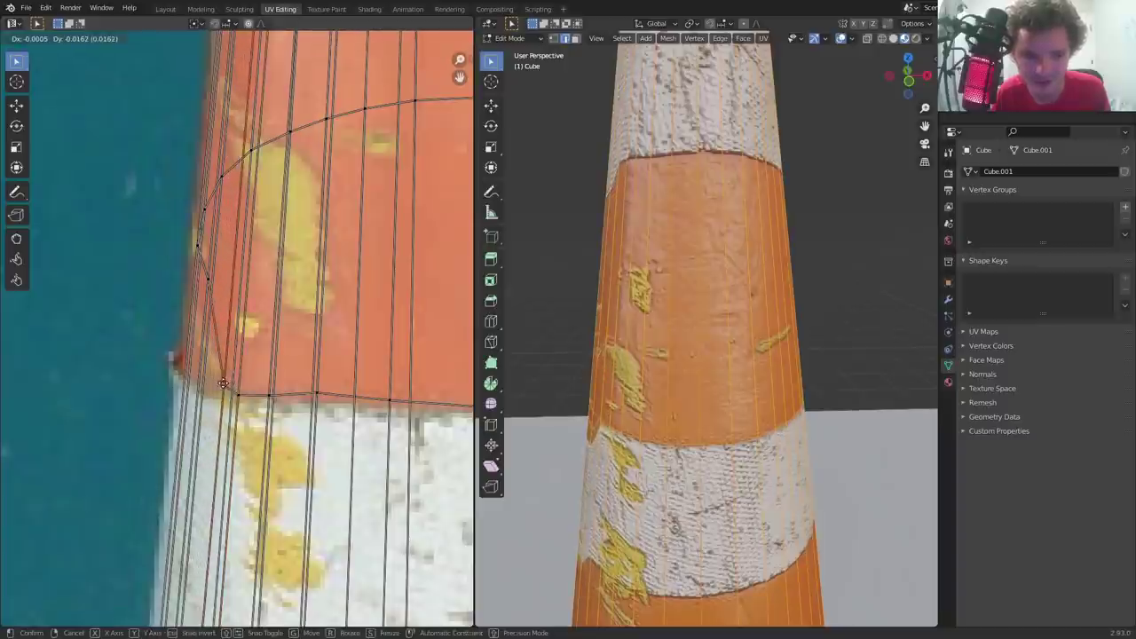
# Move the ring's two outermost left-hand front UV vertices down to where the stripe edge meets the cone's left side.
pyautogui.click(213, 302)
pyautogui.press('g')
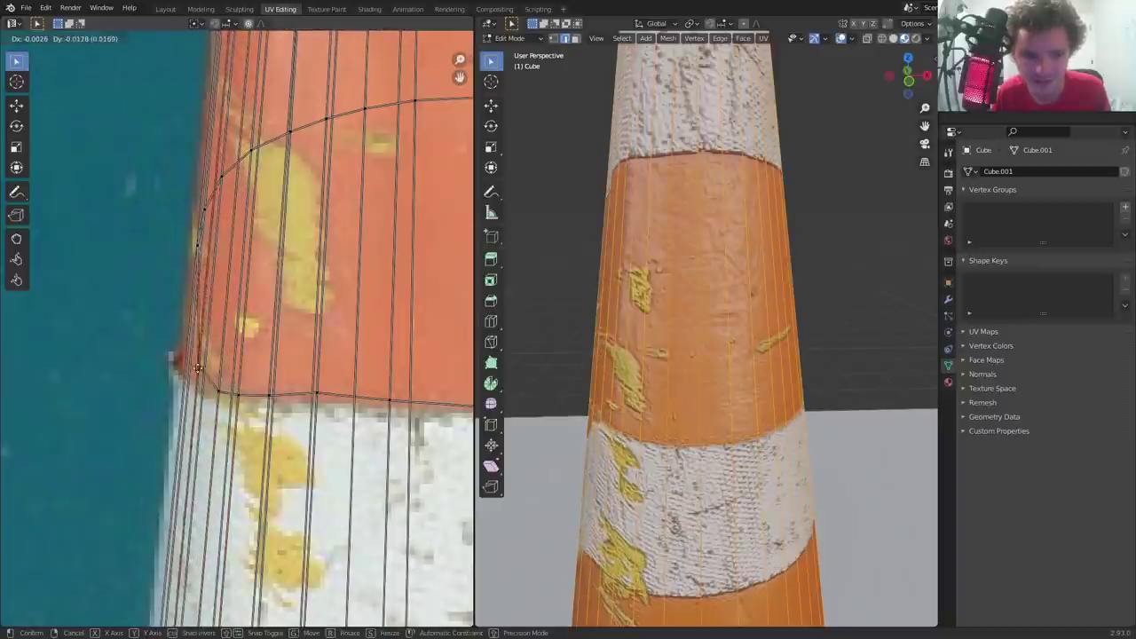
pyautogui.click(199, 383)
pyautogui.click(194, 247)
pyautogui.press('g')
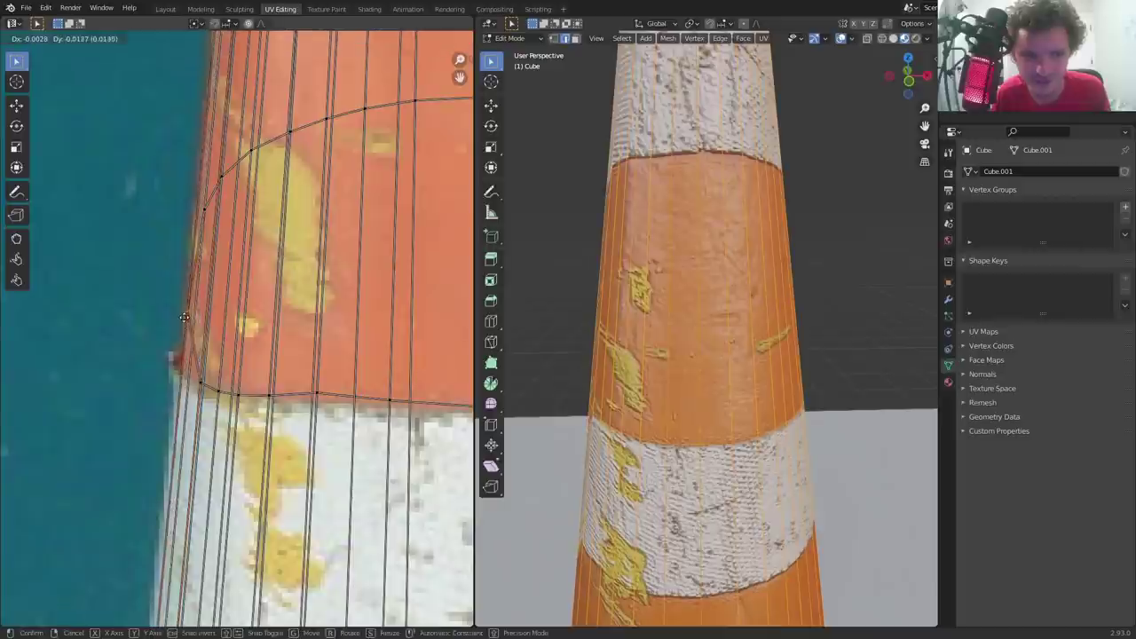
pyautogui.click(183, 368)
# Inspect the textured stripes on the cone's other side in Object Mode, and return to Edit Mode.
pyautogui.scroll(-2, 696, 377)
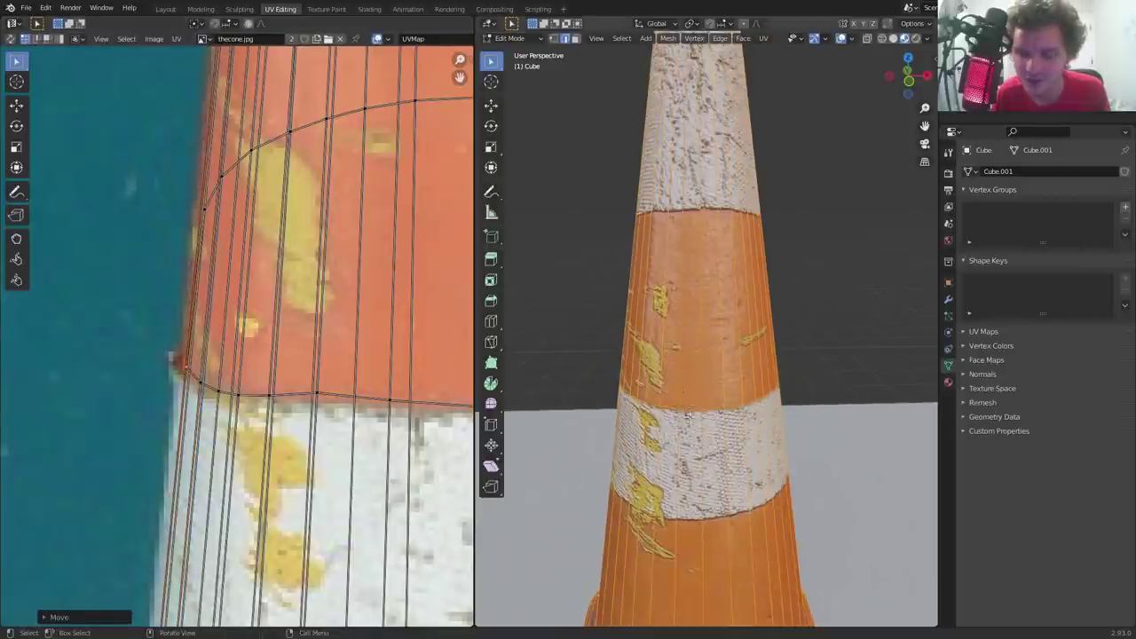
pyautogui.scroll(-3, 711, 382)
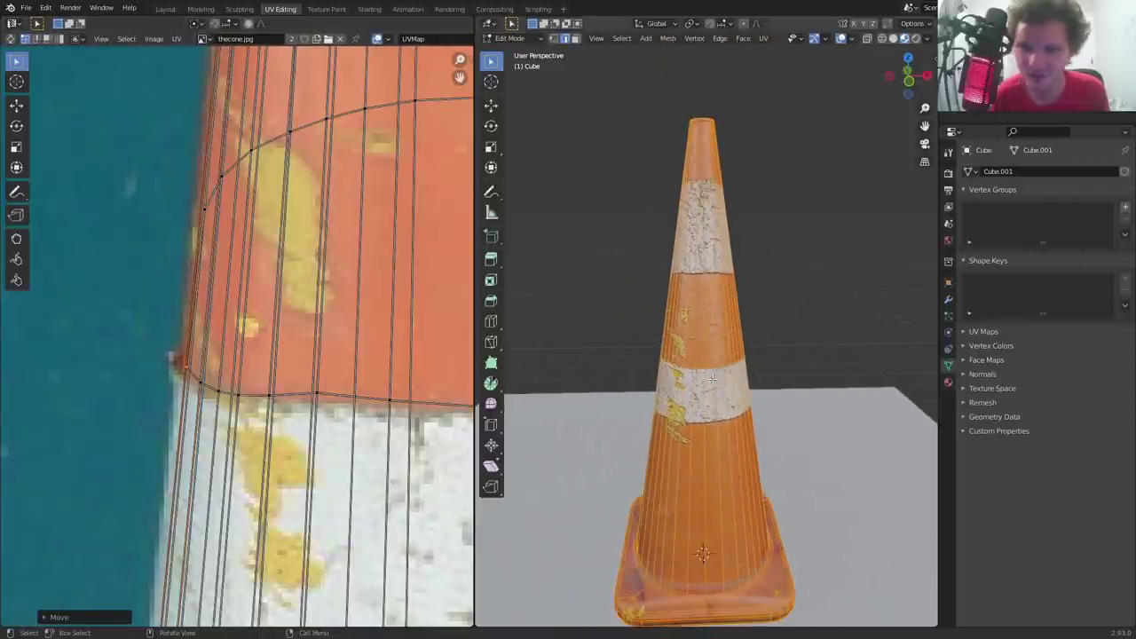
pyautogui.scroll(-4, 723, 377)
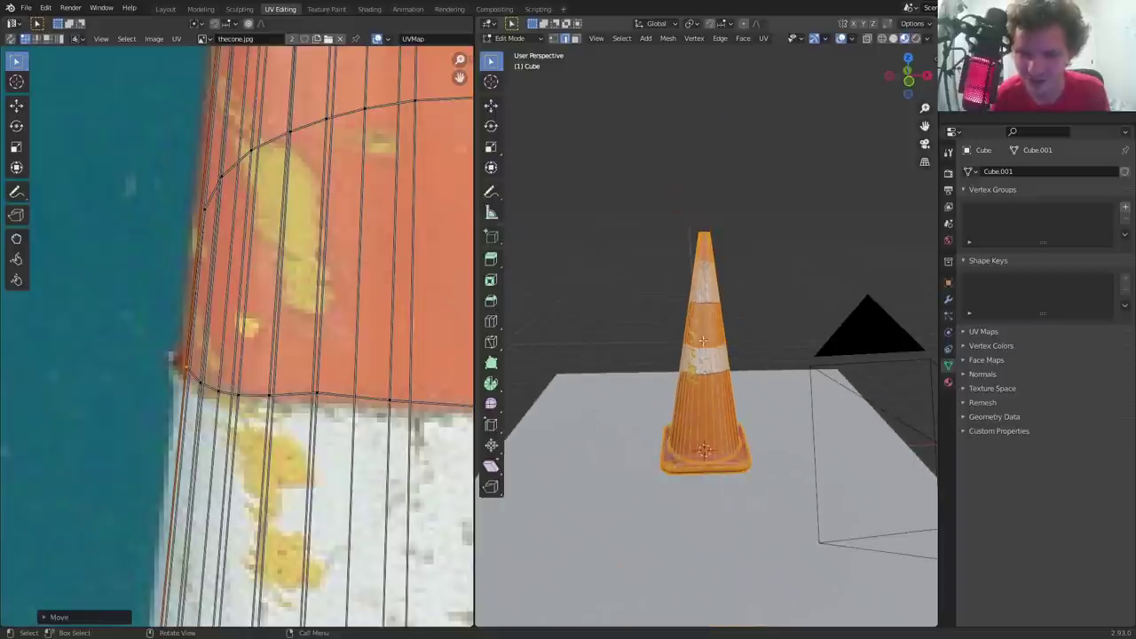
pyautogui.press('Tab')
pyautogui.scroll(5, 703, 339)
pyautogui.moveTo(703, 339); pyautogui.dragTo(726, 357, button='middle')
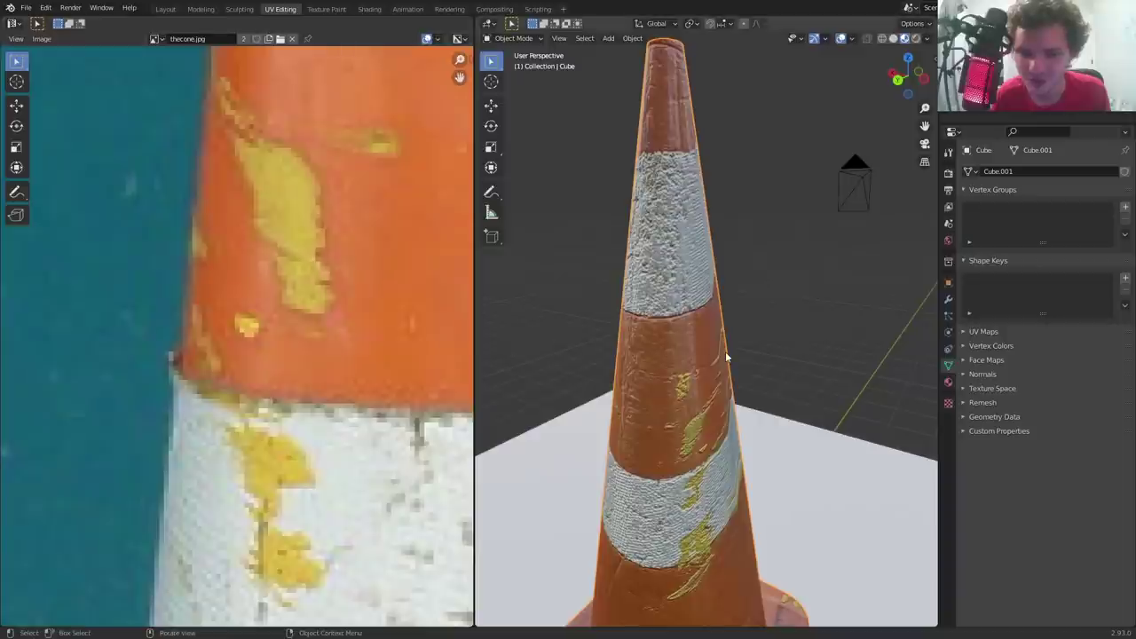
pyautogui.press('Tab')
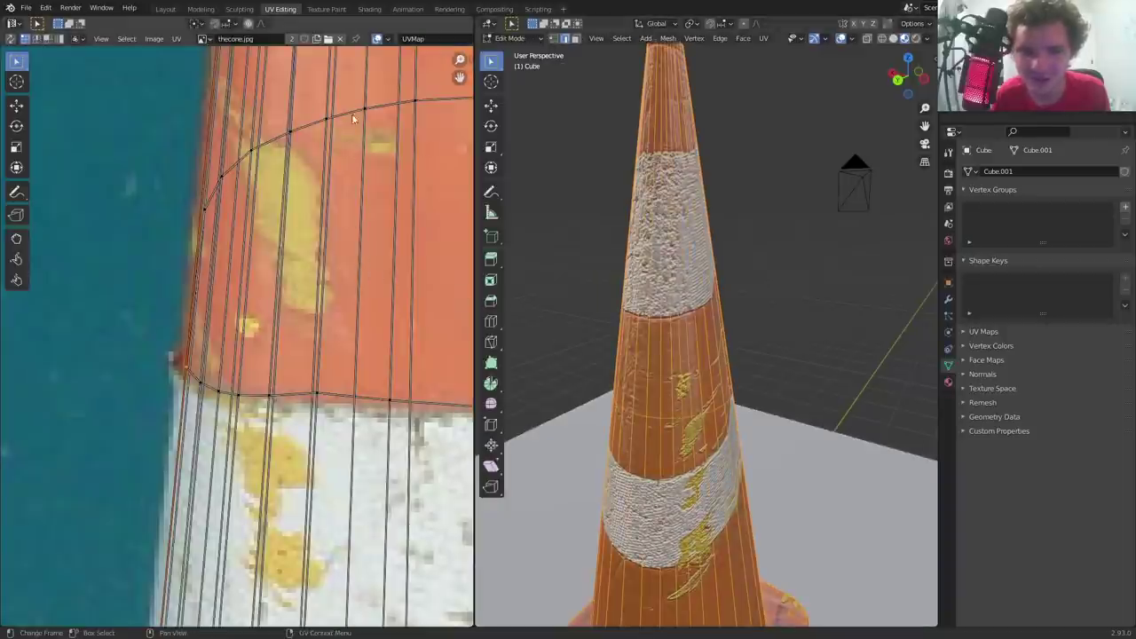
pyautogui.scroll(2, 229, 167)
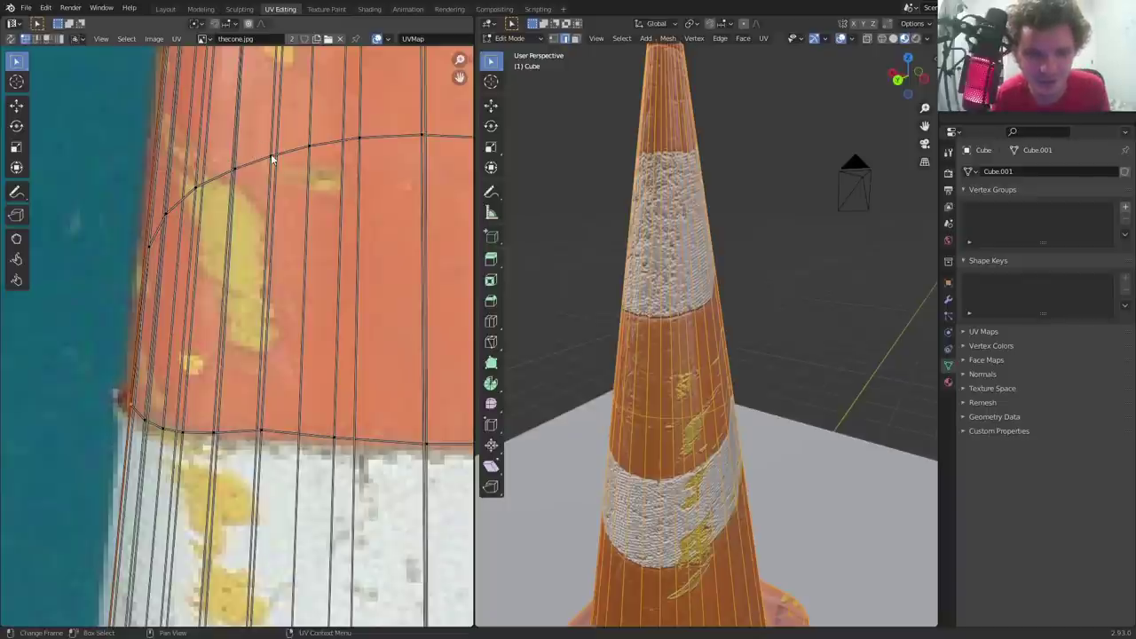
pyautogui.moveTo(272, 158); pyautogui.dragTo(264, 363)
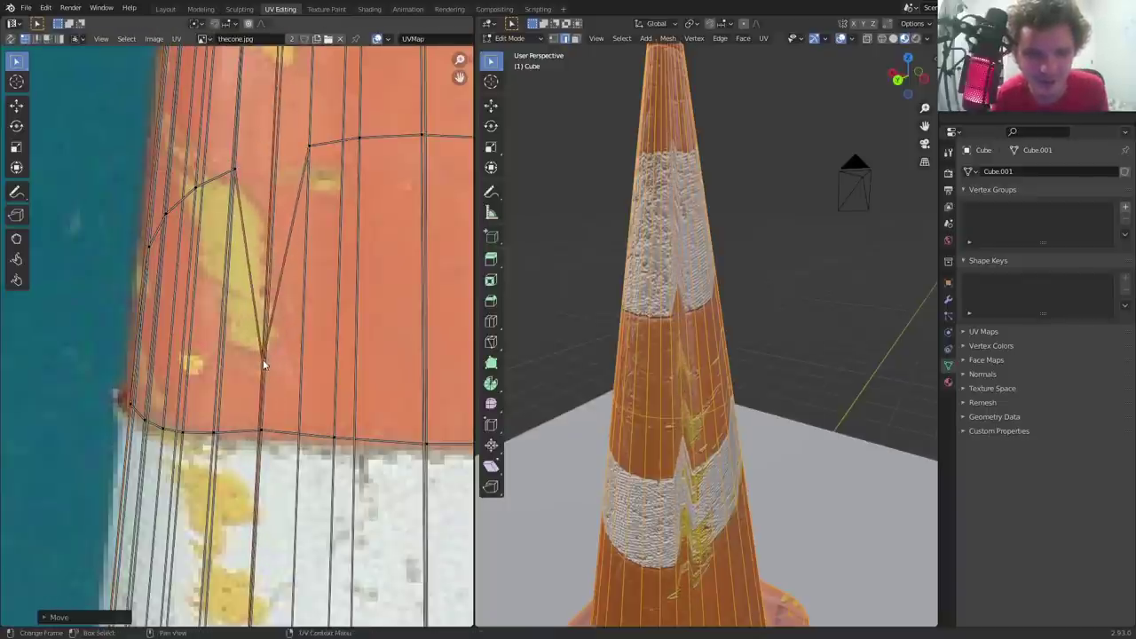
pyautogui.hotkey('ctrl', 'z')
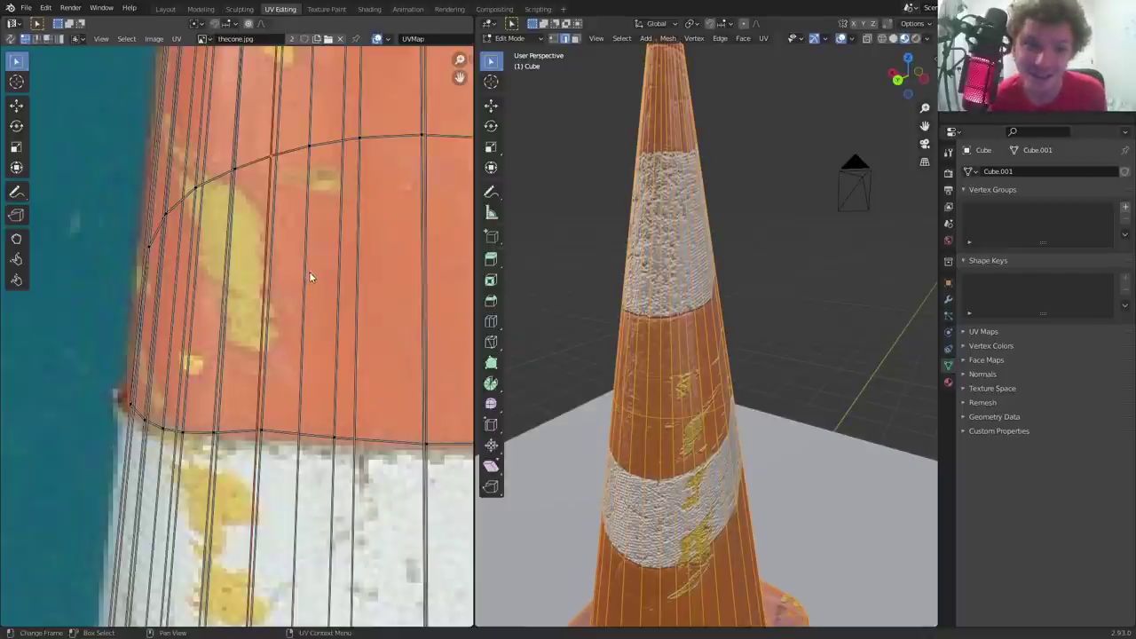
# Enable snapping in the UV editor and set the snap target to vertices.
pyautogui.click(215, 24)
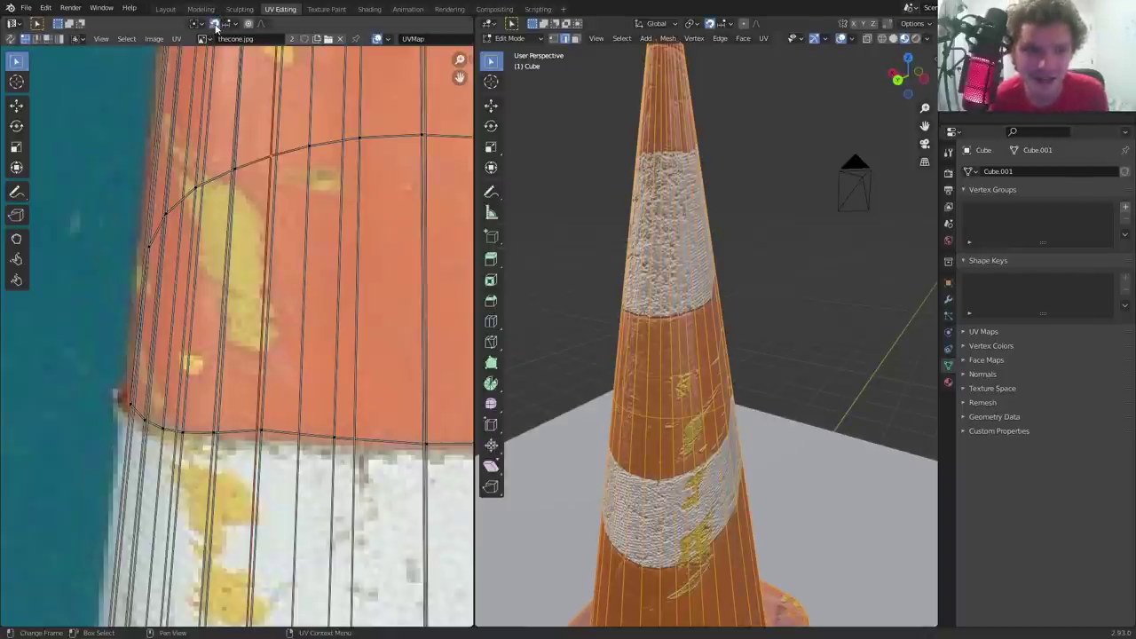
pyautogui.press('g')
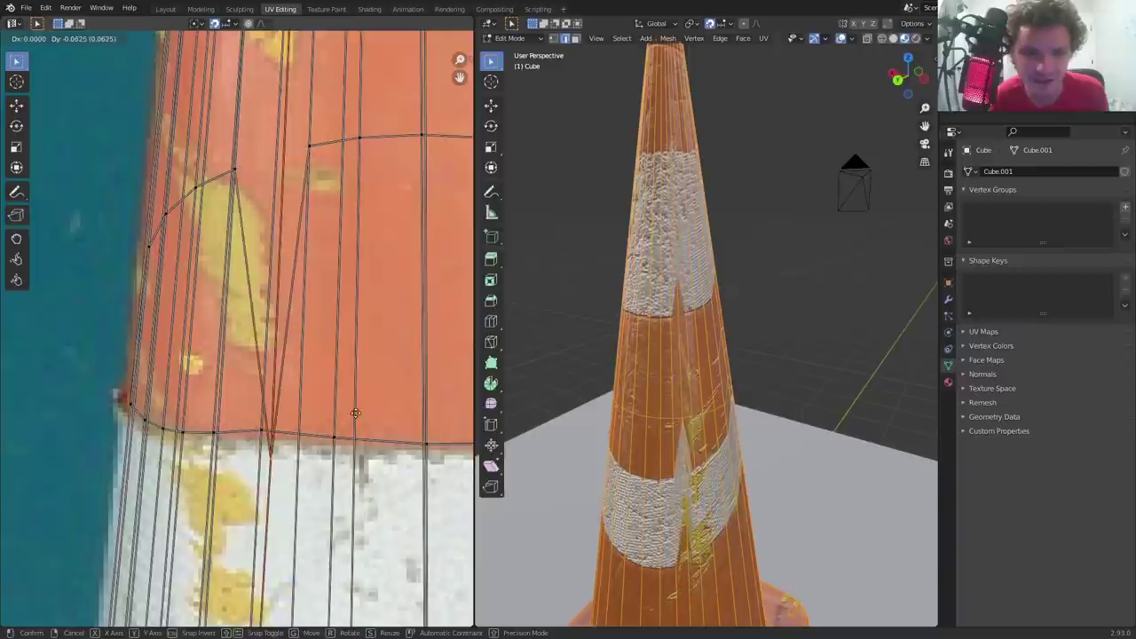
pyautogui.click(249, 286)
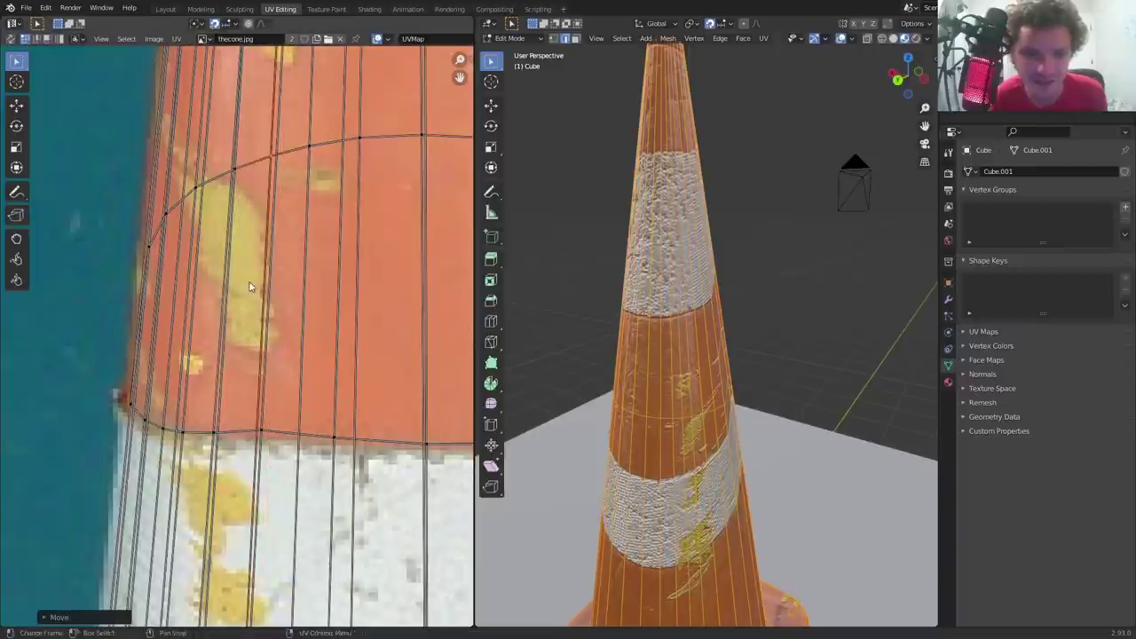
pyautogui.click(227, 23)
pyautogui.click(215, 53)
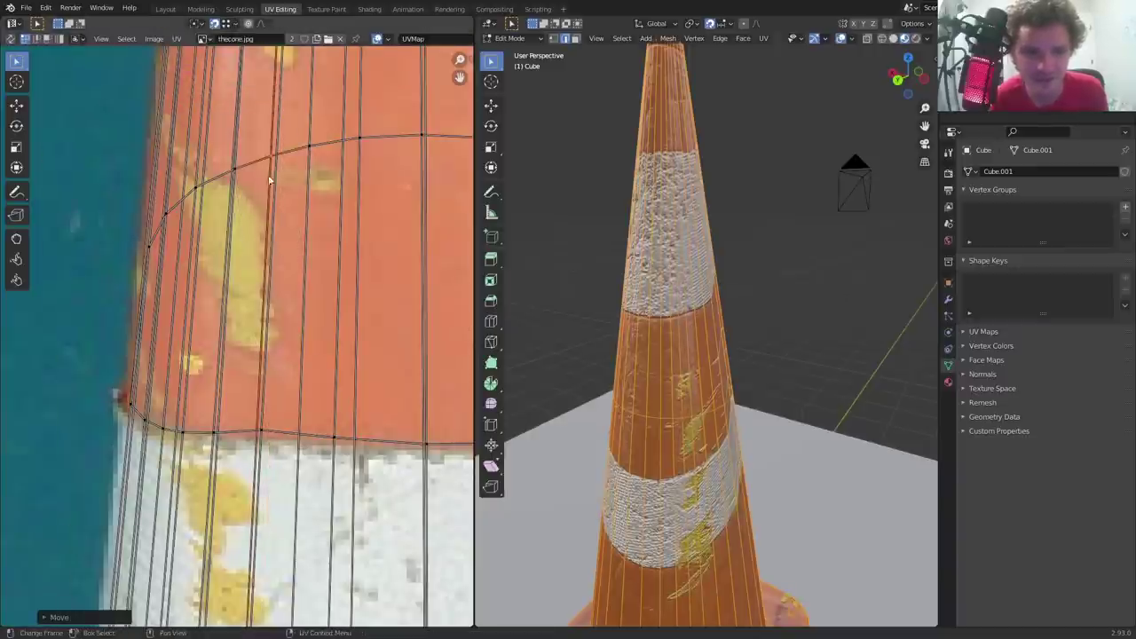
# Snap the back-side UV vertices on the ring's left half onto the matching front vertices along the stripe edge.
pyautogui.moveTo(268, 164); pyautogui.dragTo(326, 433)
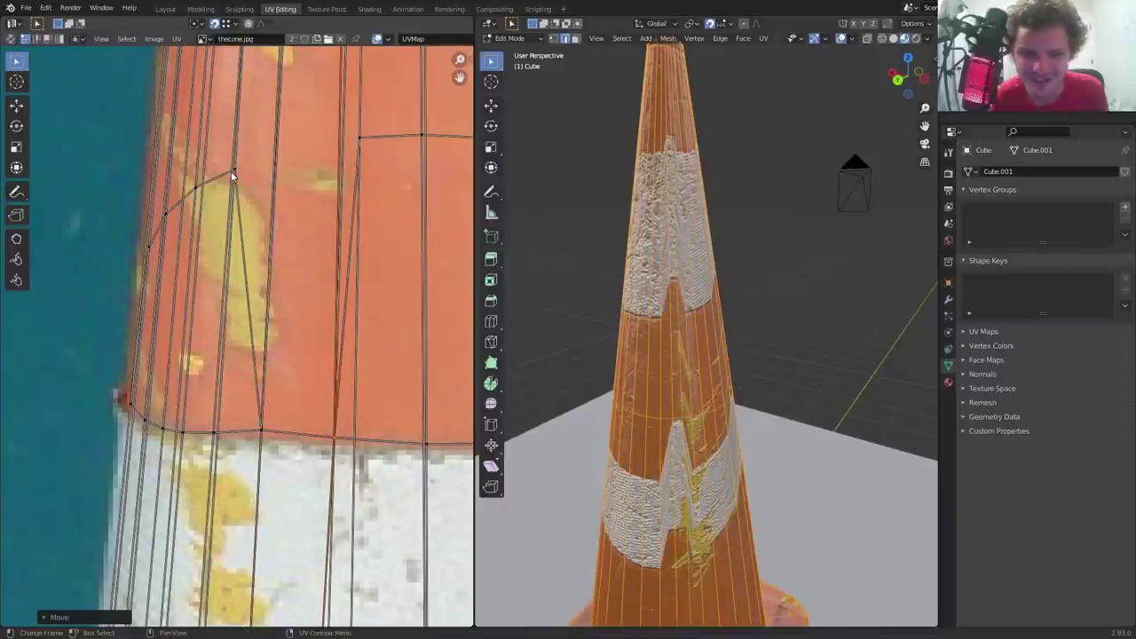
pyautogui.moveTo(232, 175); pyautogui.dragTo(196, 396)
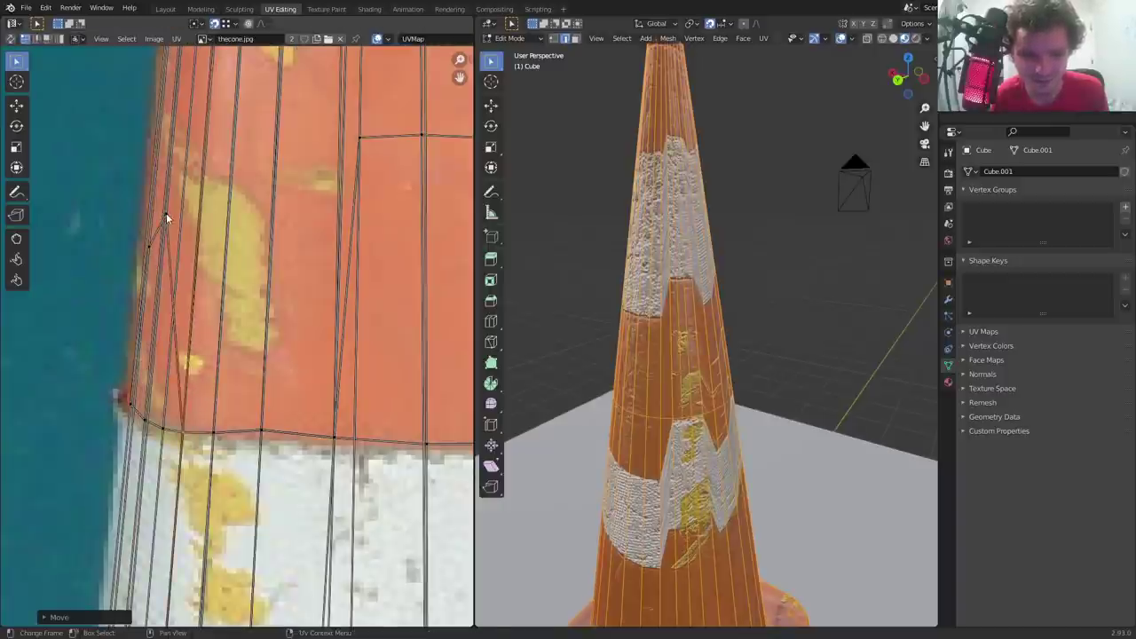
pyautogui.moveTo(165, 217); pyautogui.dragTo(150, 308)
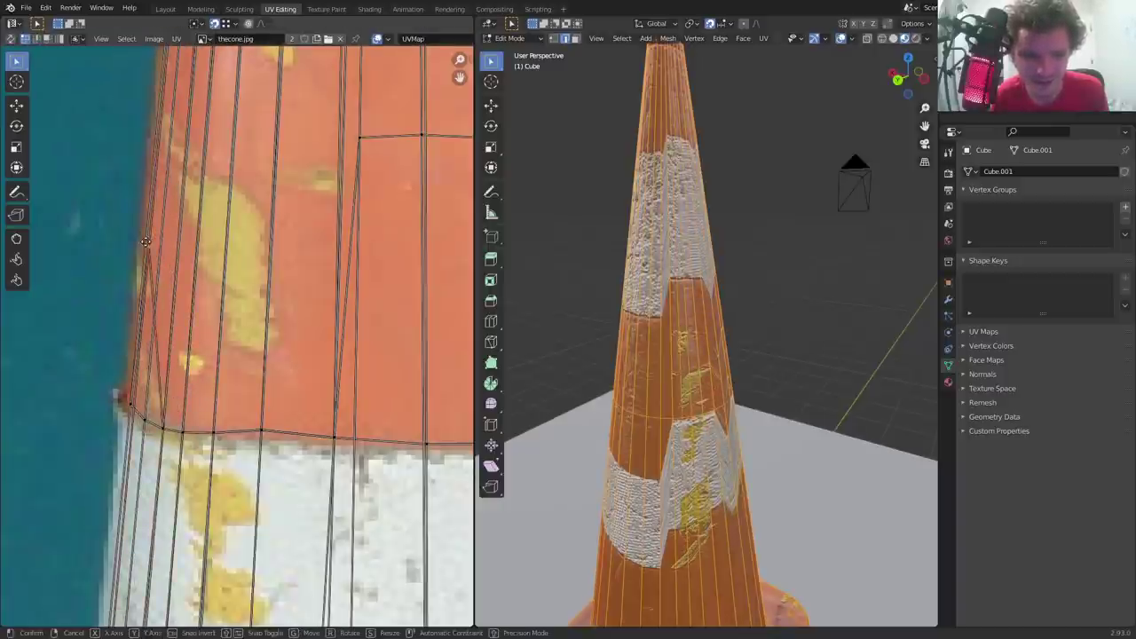
pyautogui.click(142, 378)
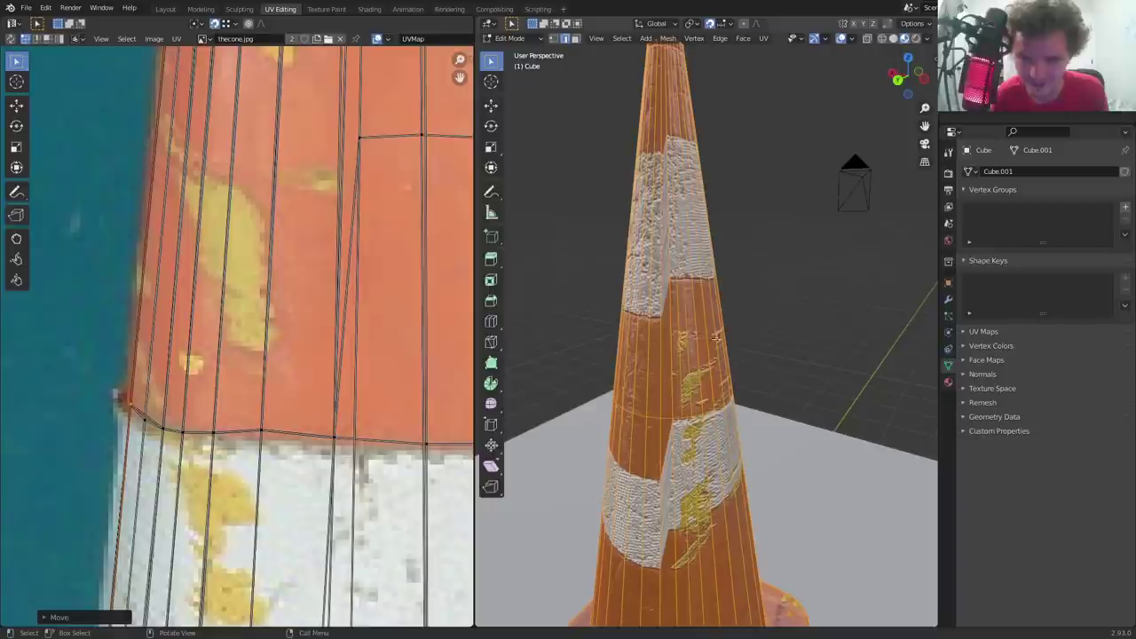
# Snap the next two back-side UV vertices, up to the ring's centre, onto the front vertices below them.
pyautogui.scroll(3, 164, 203)
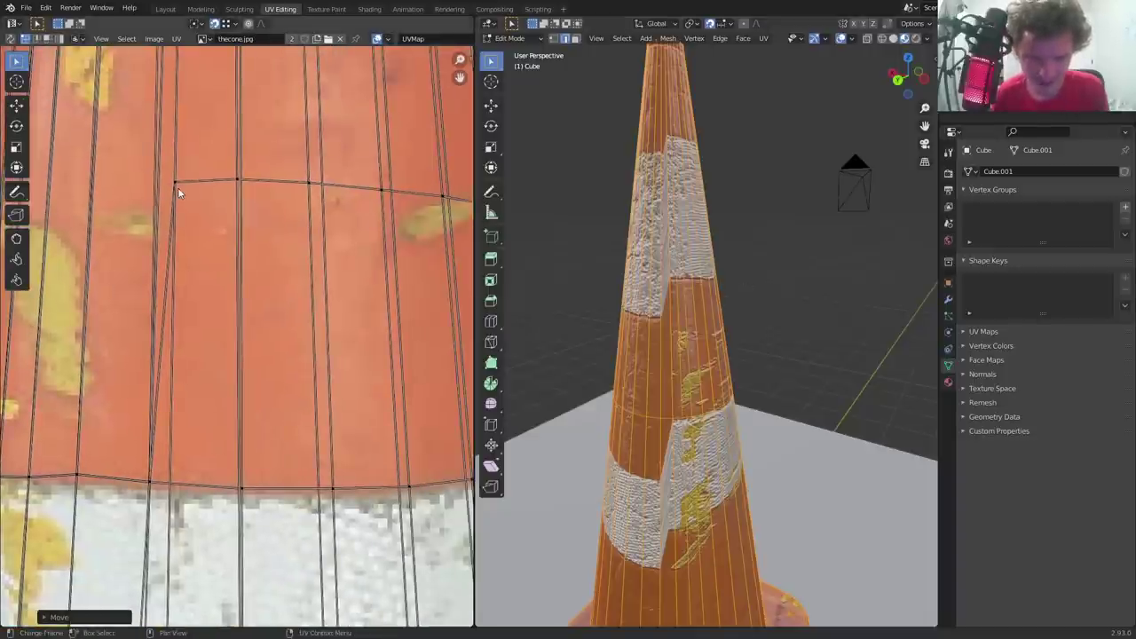
pyautogui.click(176, 184)
pyautogui.press('g')
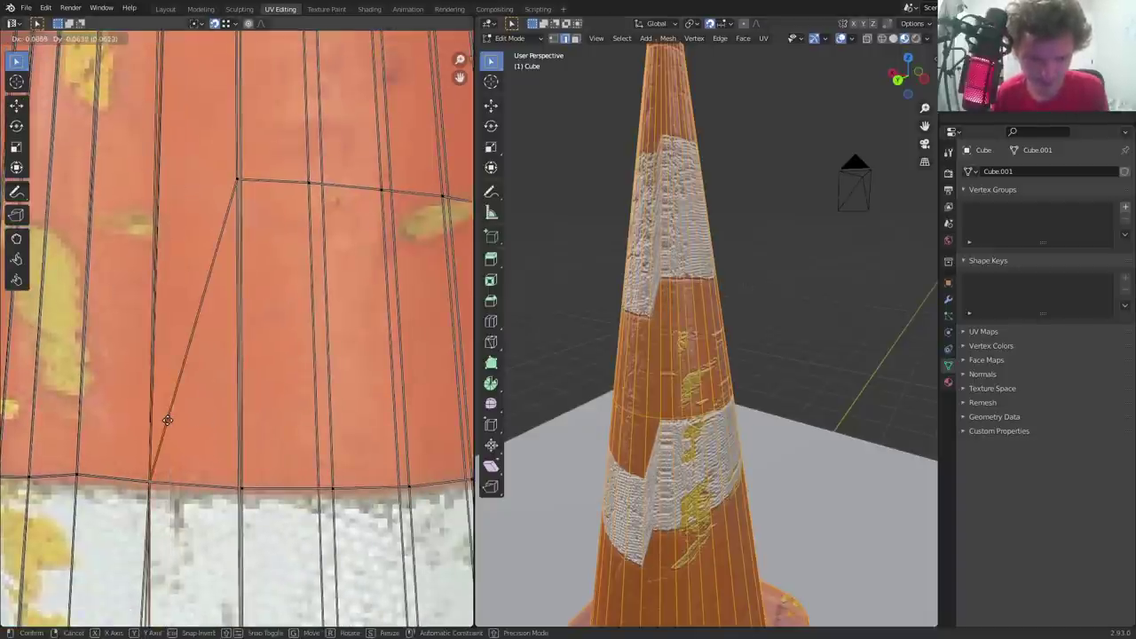
pyautogui.click(241, 184)
pyautogui.press('g')
pyautogui.click(241, 424)
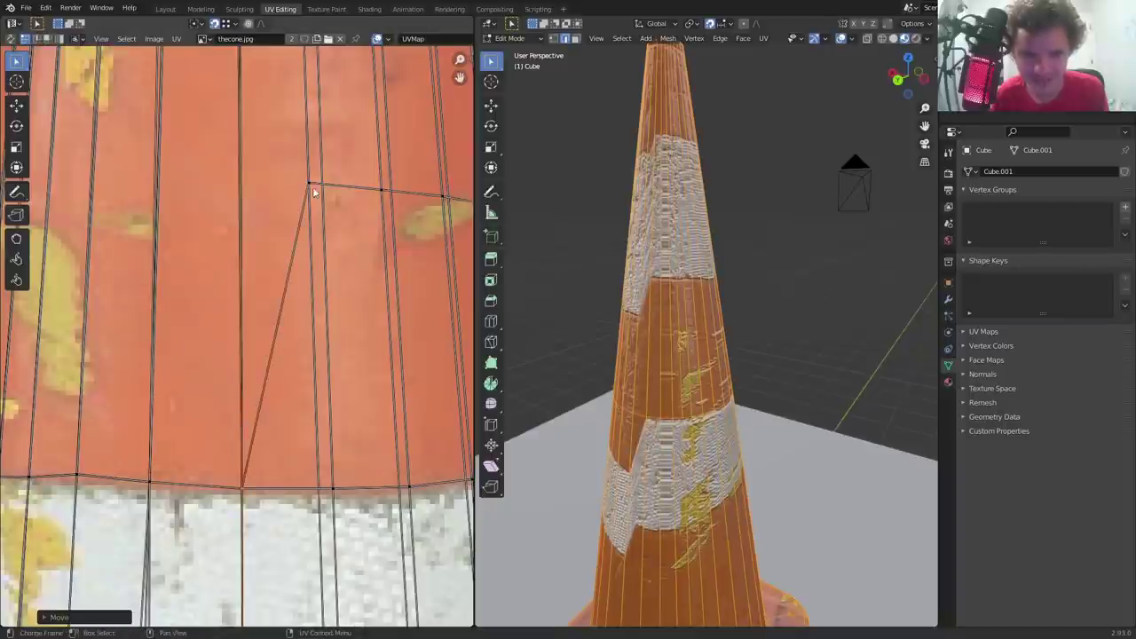
# Snap the two back-side UV vertices just right of the ring's centre onto their matching front vertices on the stripe edge.
pyautogui.click(311, 187)
pyautogui.press('g')
pyautogui.click(332, 428)
pyautogui.moveTo(394, 296); pyautogui.dragTo(280, 322, button='middle')
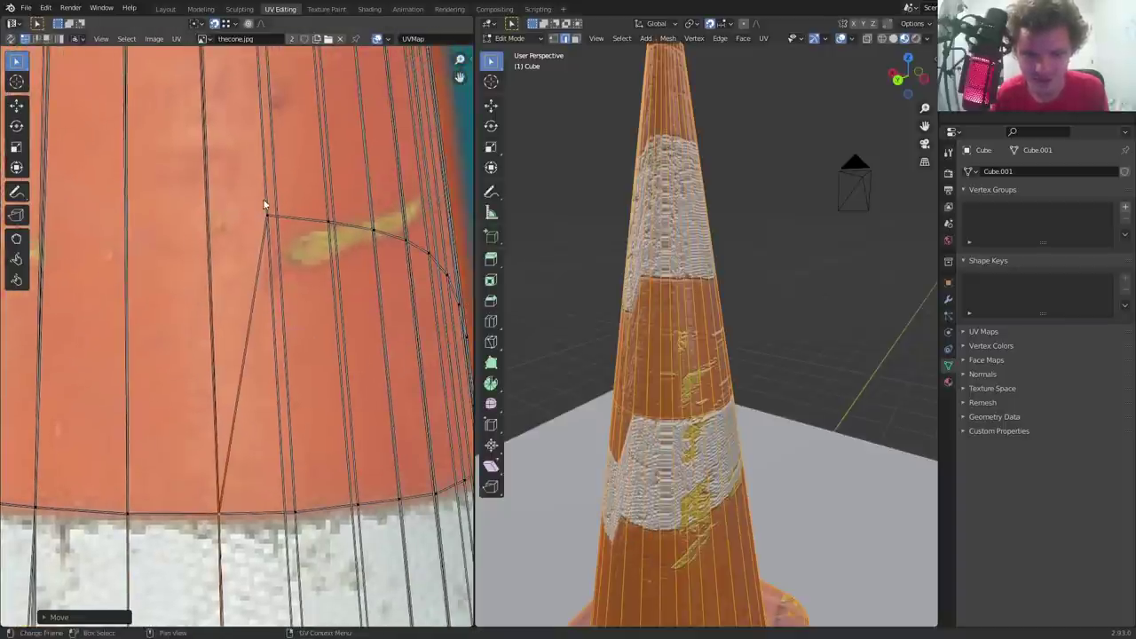
pyautogui.press('g')
pyautogui.click(340, 282)
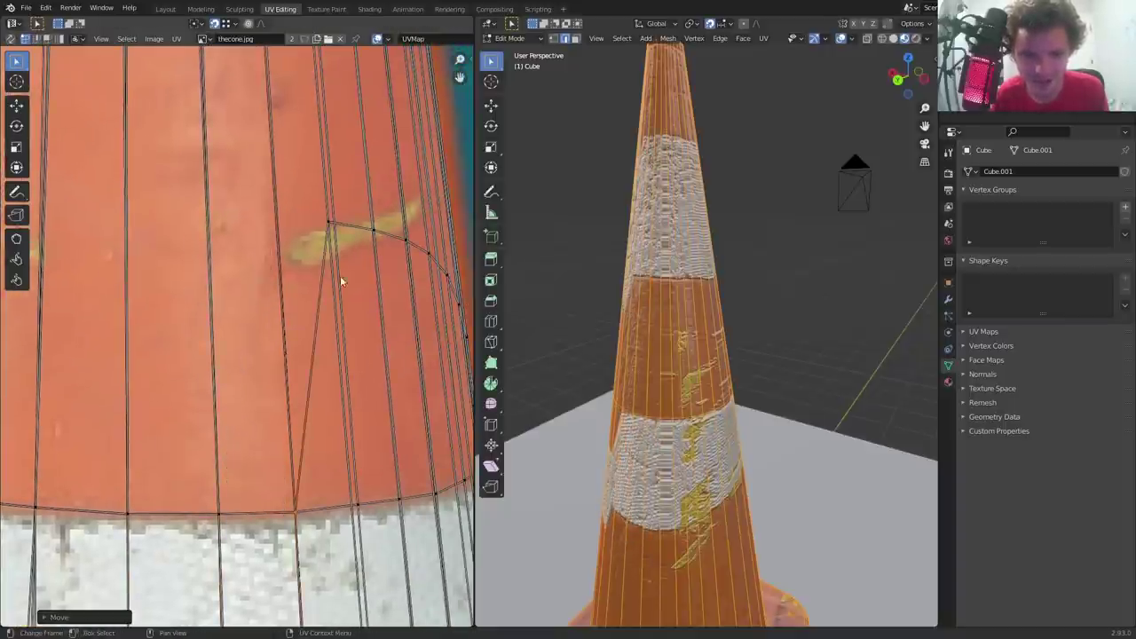
# Snap the following two back-side UV vertices, beside the yellow streak, onto the front vertices below them.
pyautogui.press('g')
pyautogui.click(381, 229)
pyautogui.press('g')
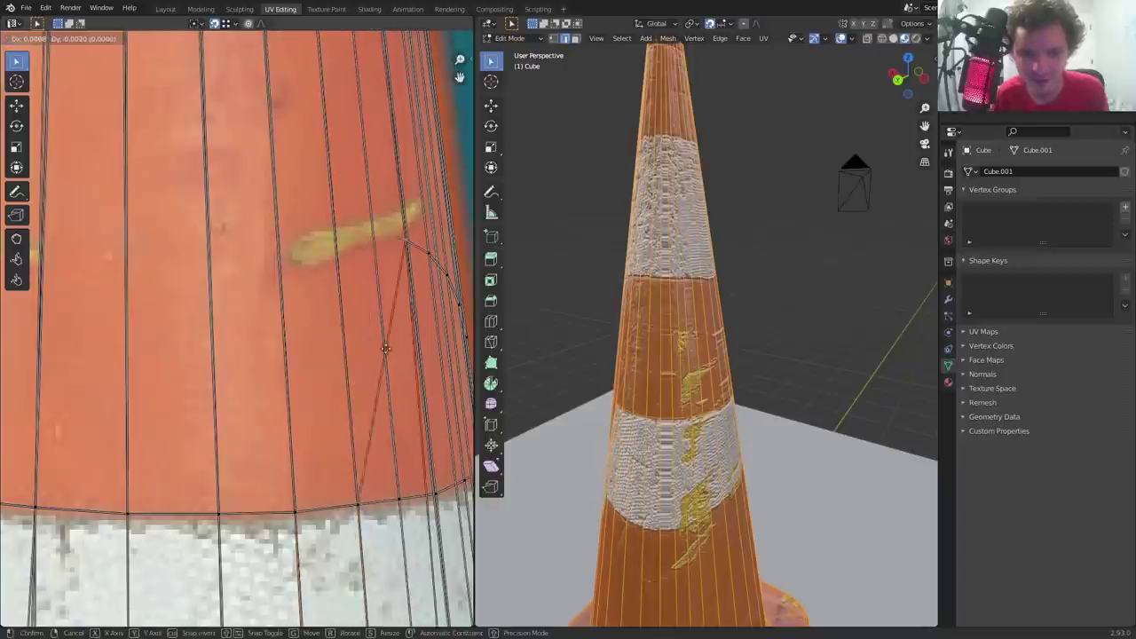
pyautogui.click(408, 436)
# Snap the next two back-side UV vertices near the cone's right side onto the matching front vertices.
pyautogui.moveTo(408, 436); pyautogui.dragTo(244, 341, button='middle')
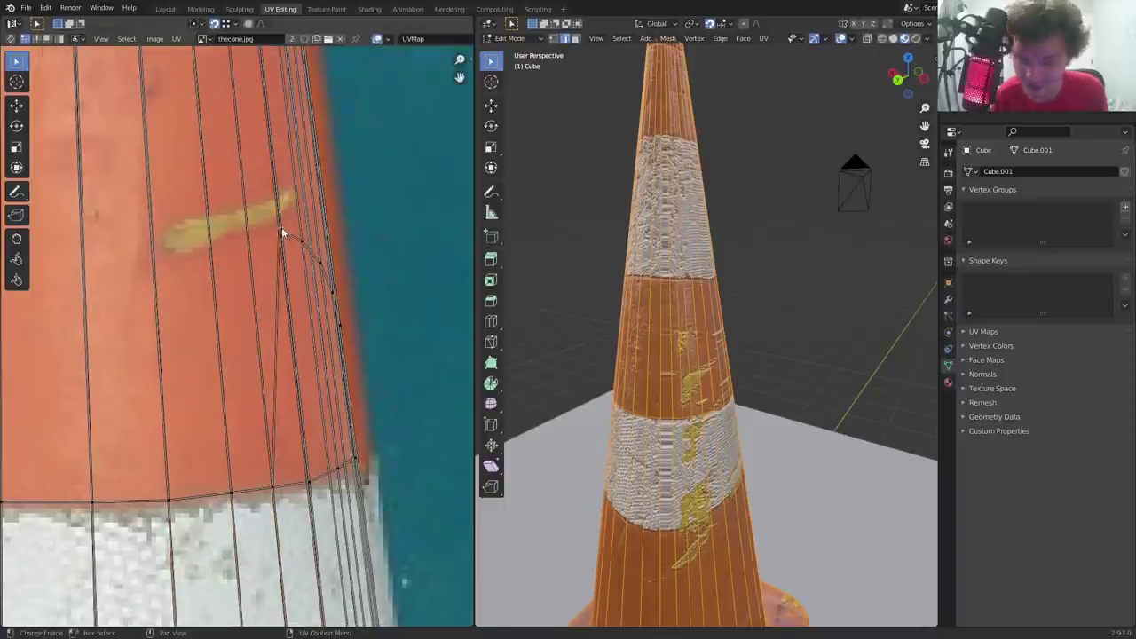
pyautogui.press('g')
pyautogui.click(296, 455)
pyautogui.scroll(1, 301, 394)
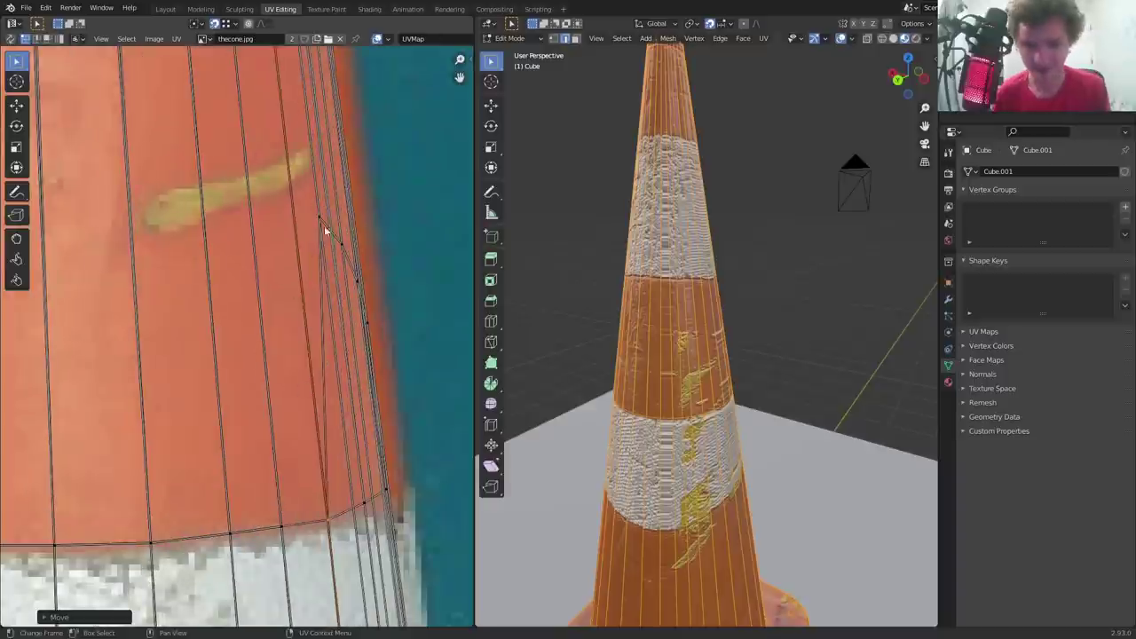
pyautogui.press('g')
pyautogui.click(343, 282)
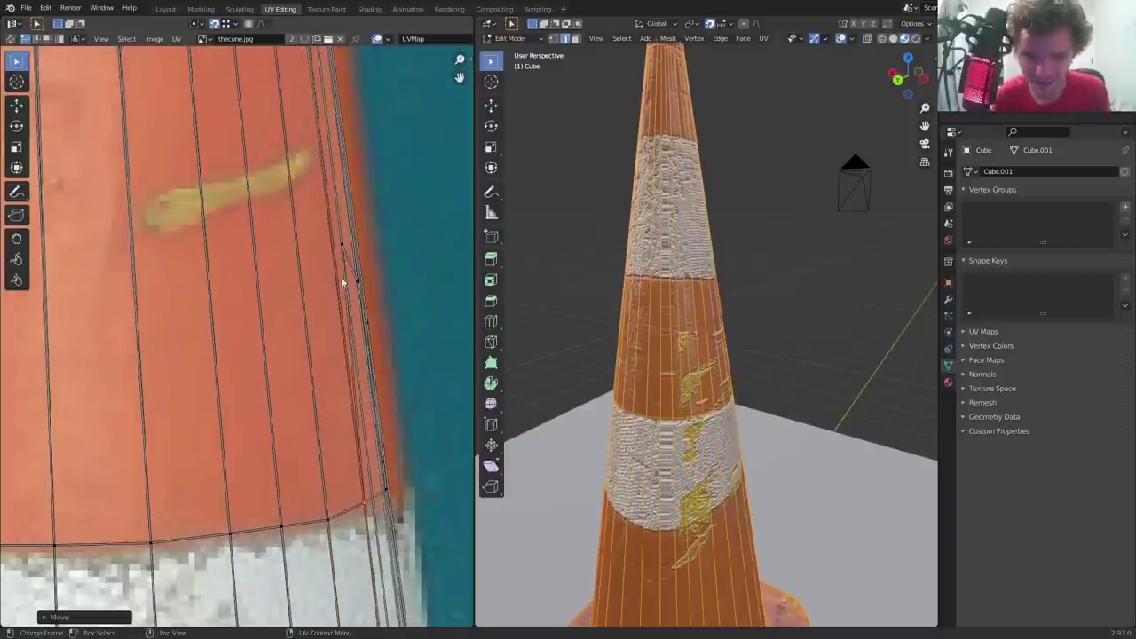
# Snap the next two back-side UV vertices at the cone's right edge onto the front vertices on the stripe edge.
pyautogui.press('g')
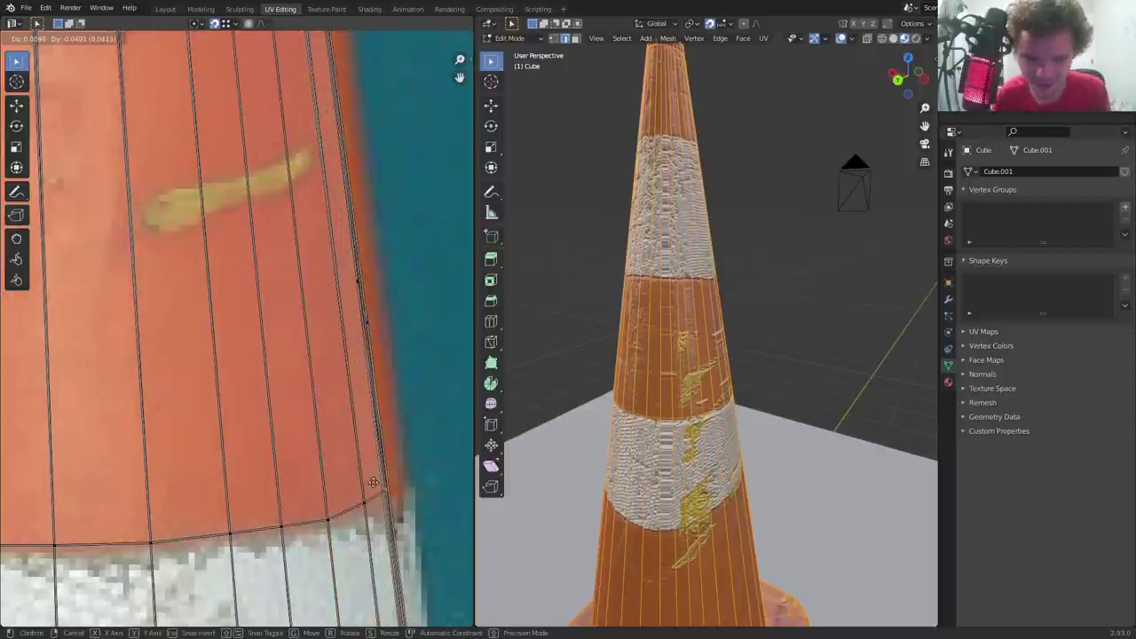
pyautogui.click(374, 482)
pyautogui.press('g')
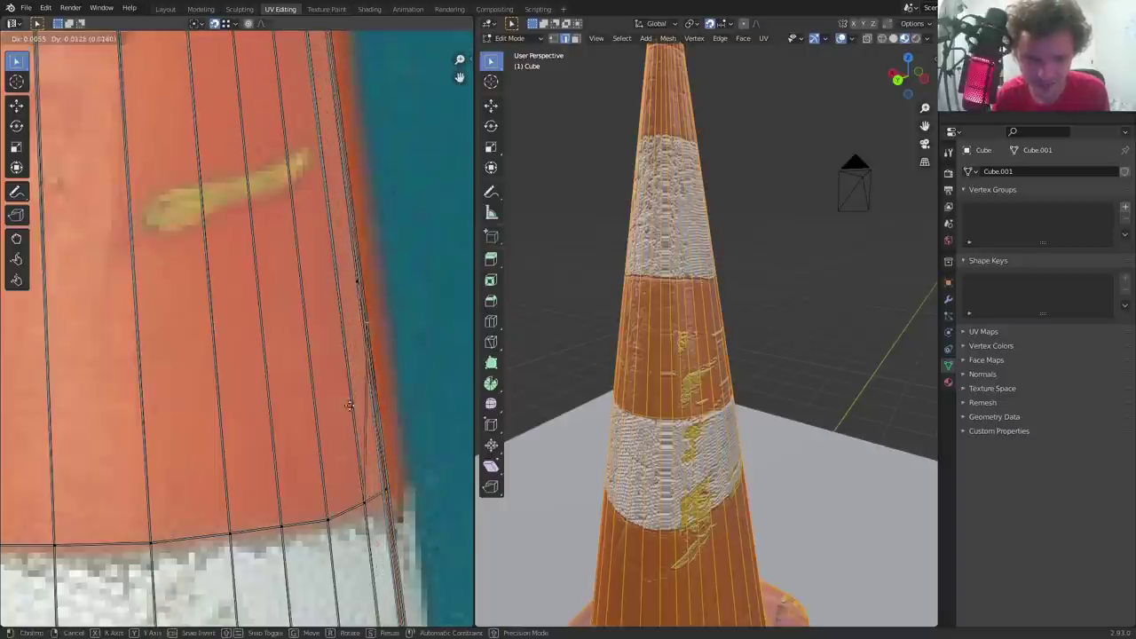
pyautogui.click(352, 461)
# Snap the last back-side UV vertices at the loop's far right end onto the front vertices and check the cone in Object Mode.
pyautogui.moveTo(352, 265); pyautogui.dragTo(352, 265)
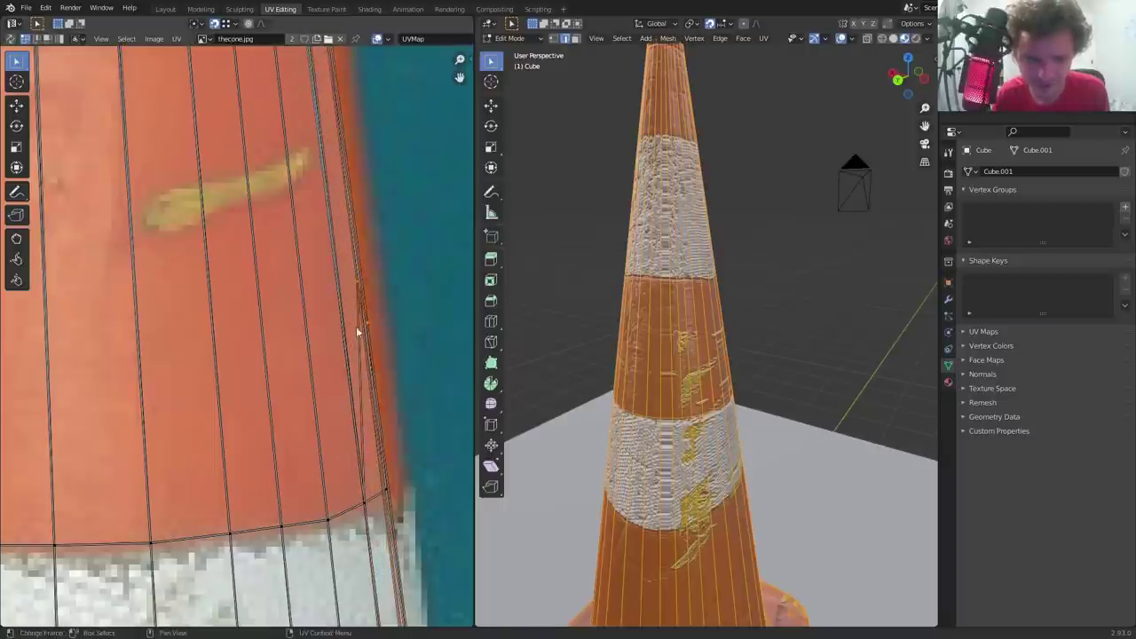
pyautogui.press('g')
pyautogui.click(384, 496)
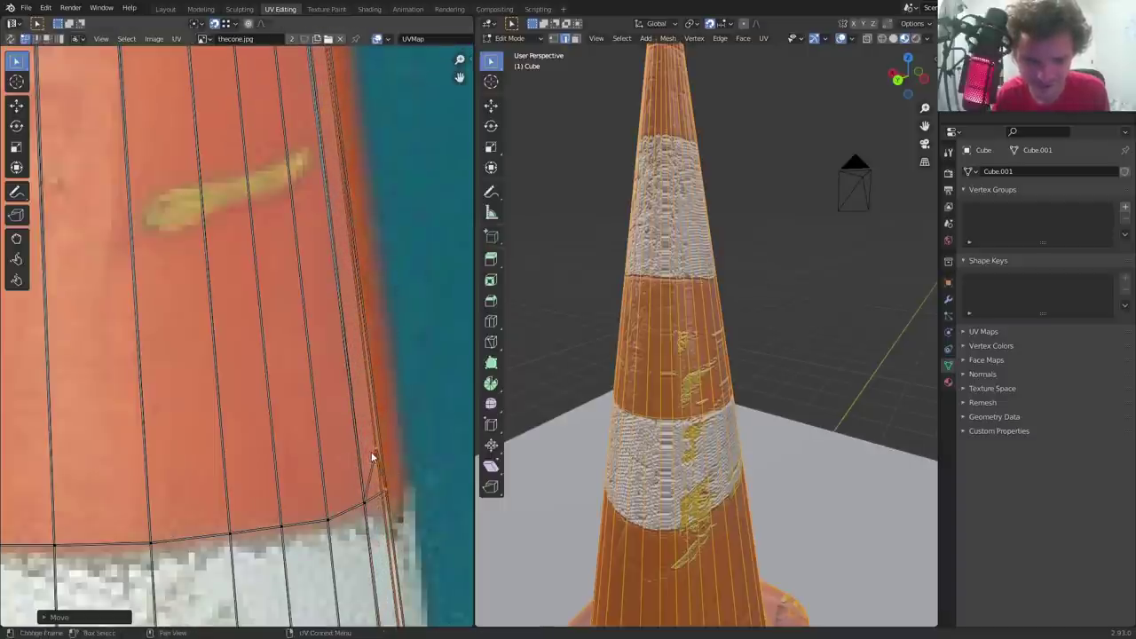
pyautogui.press('g')
pyautogui.click(387, 495)
pyautogui.scroll(-3, 745, 406)
pyautogui.press('Tab')
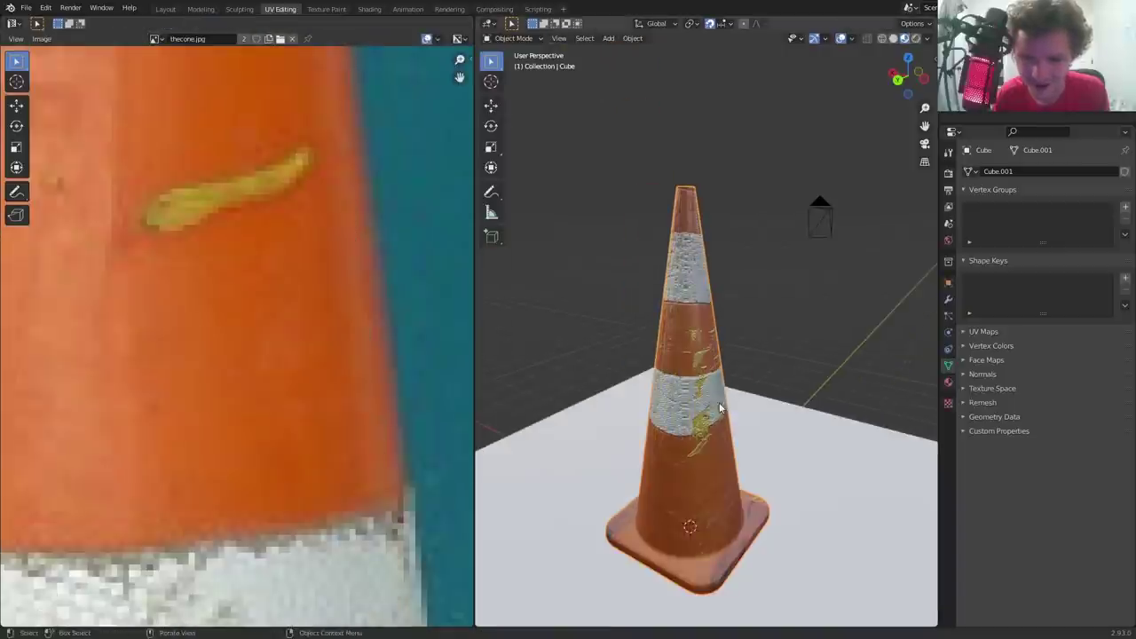
pyautogui.press('Tab')
pyautogui.scroll(-5, 349, 399)
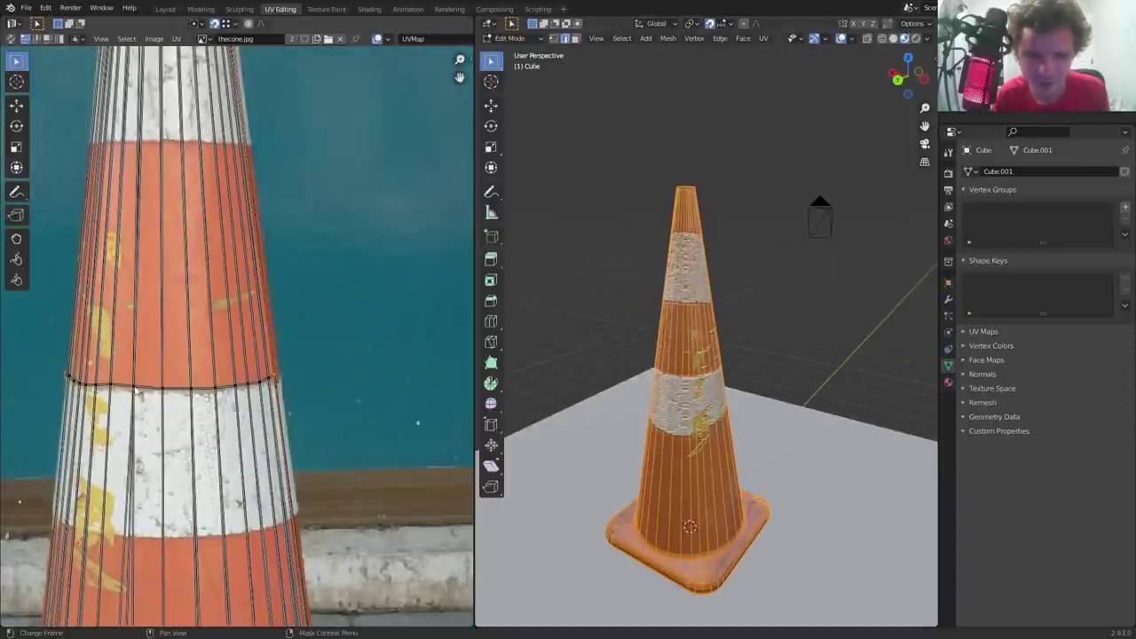
# Move the two UV vertices just right of the lower yellow paint mark down onto the lower white stripe's top edge.
pyautogui.scroll(5, 115, 368)
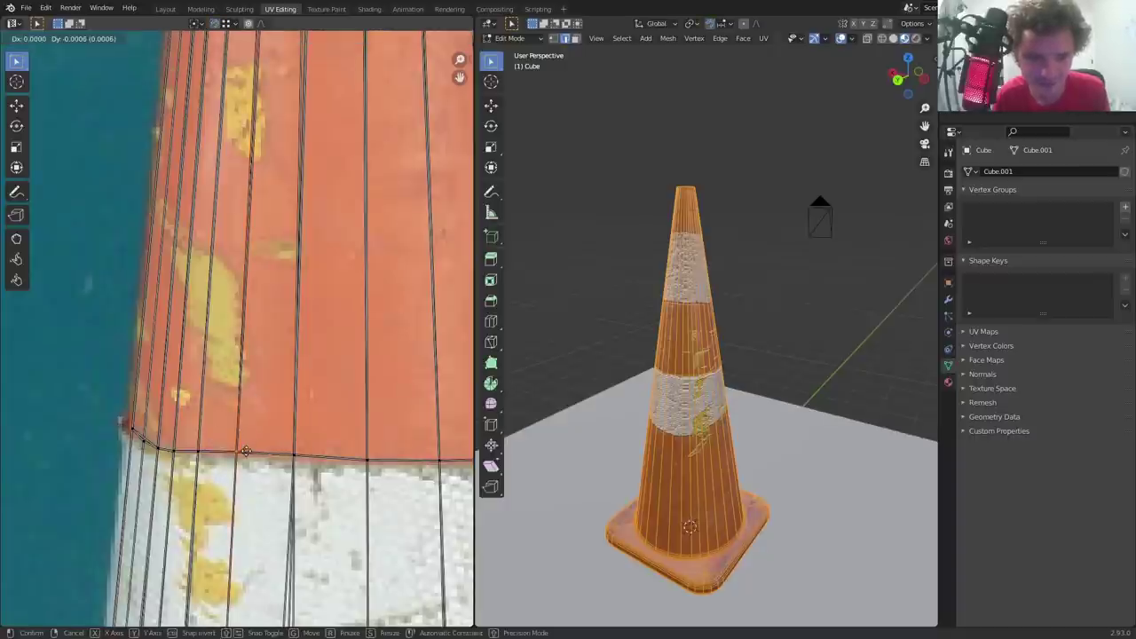
pyautogui.click(246, 432)
pyautogui.click(304, 435)
pyautogui.press('g')
pyautogui.click(303, 451)
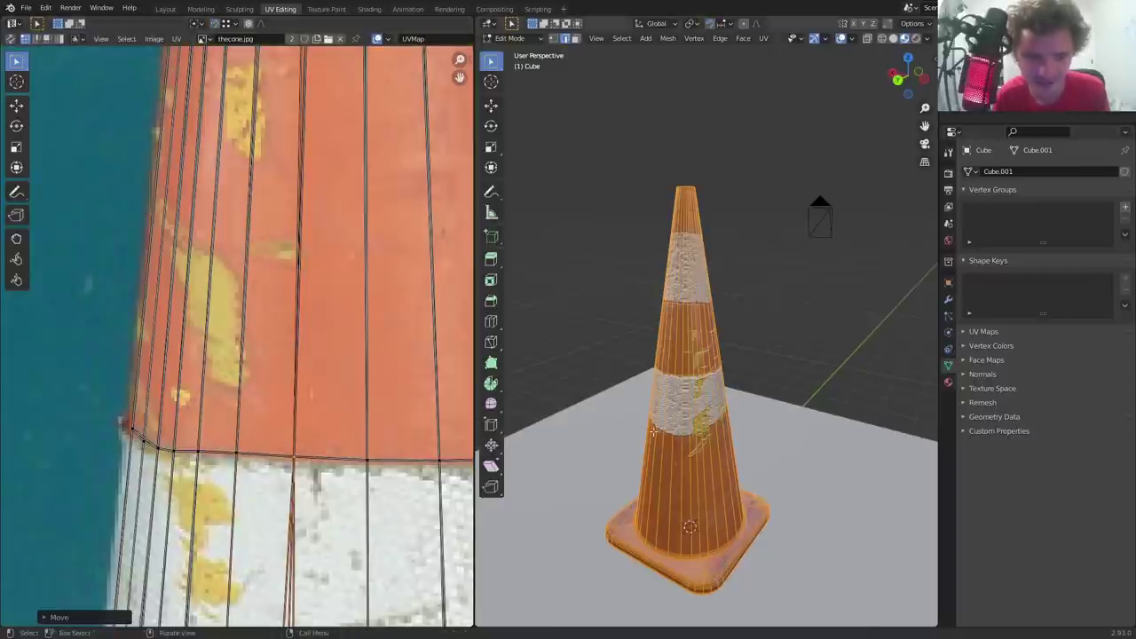
pyautogui.scroll(3, 696, 415)
pyautogui.press('Tab')
pyautogui.moveTo(705, 409); pyautogui.dragTo(666, 383, button='middle')
pyautogui.press('Tab')
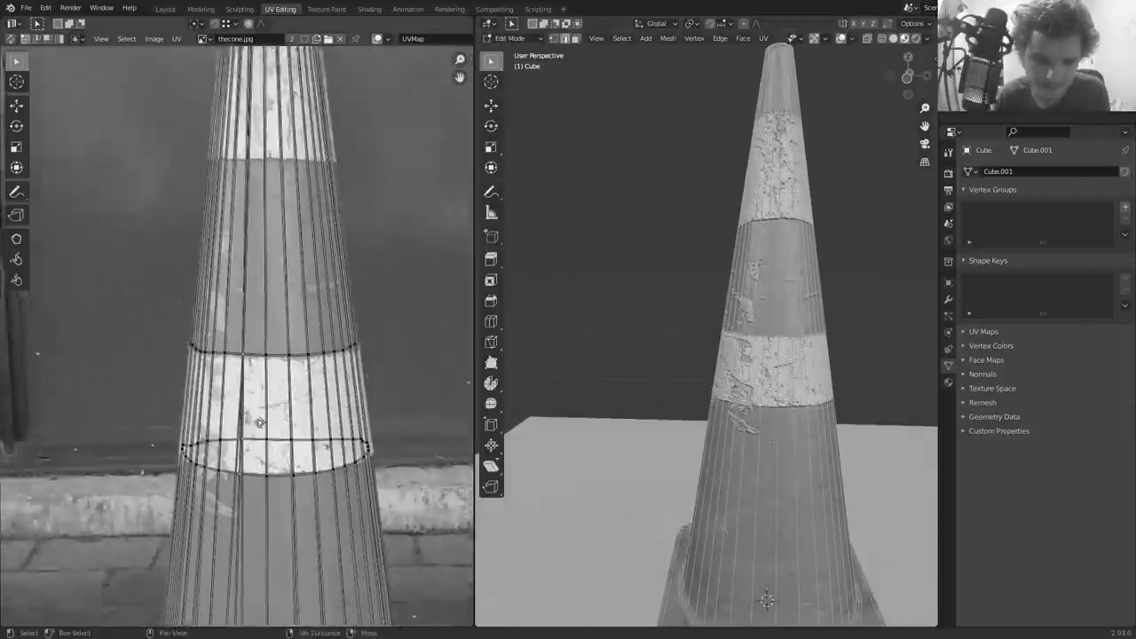
# Move the front UV vertices in the right half of the loop onto the lower white stripe's bottom edge.
pyautogui.moveTo(259, 422); pyautogui.dragTo(161, 321, button='middle')
pyautogui.scroll(4, 162, 321)
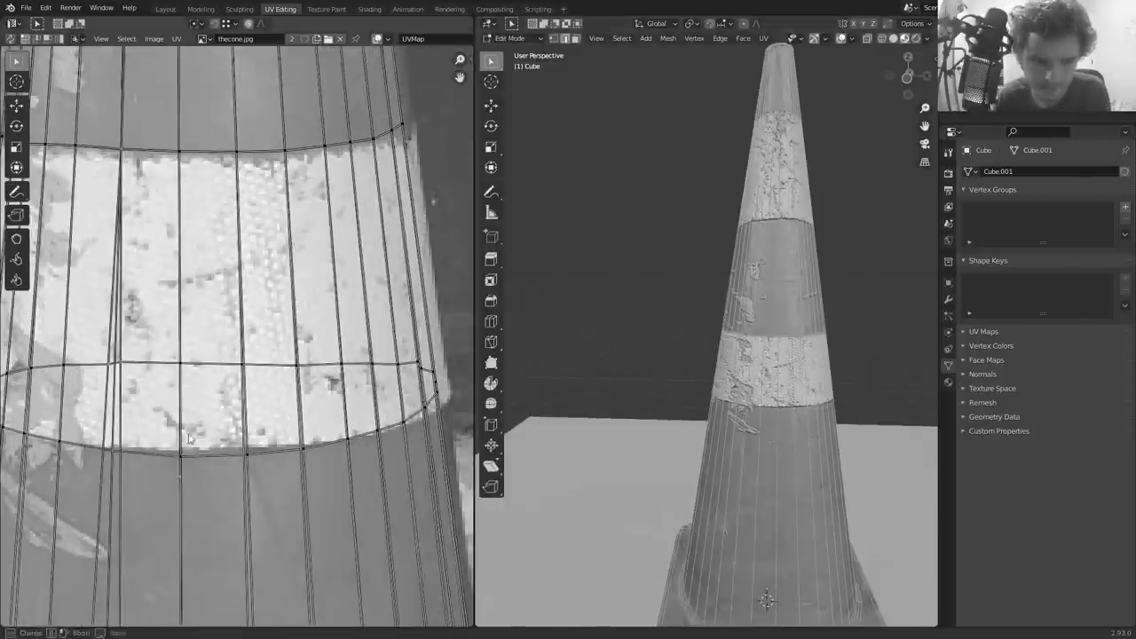
pyautogui.press('g')
pyautogui.click(288, 482)
pyautogui.moveTo(400, 436); pyautogui.dragTo(447, 381)
pyautogui.press('g')
pyautogui.click(426, 395)
# Snap the back-side UV vertices at the left end of the lower white stripe's bottom loop onto the front vertices below them.
pyautogui.moveTo(187, 367); pyautogui.dragTo(366, 343, button='middle')
pyautogui.moveTo(137, 399); pyautogui.dragTo(187, 347)
pyautogui.press('g')
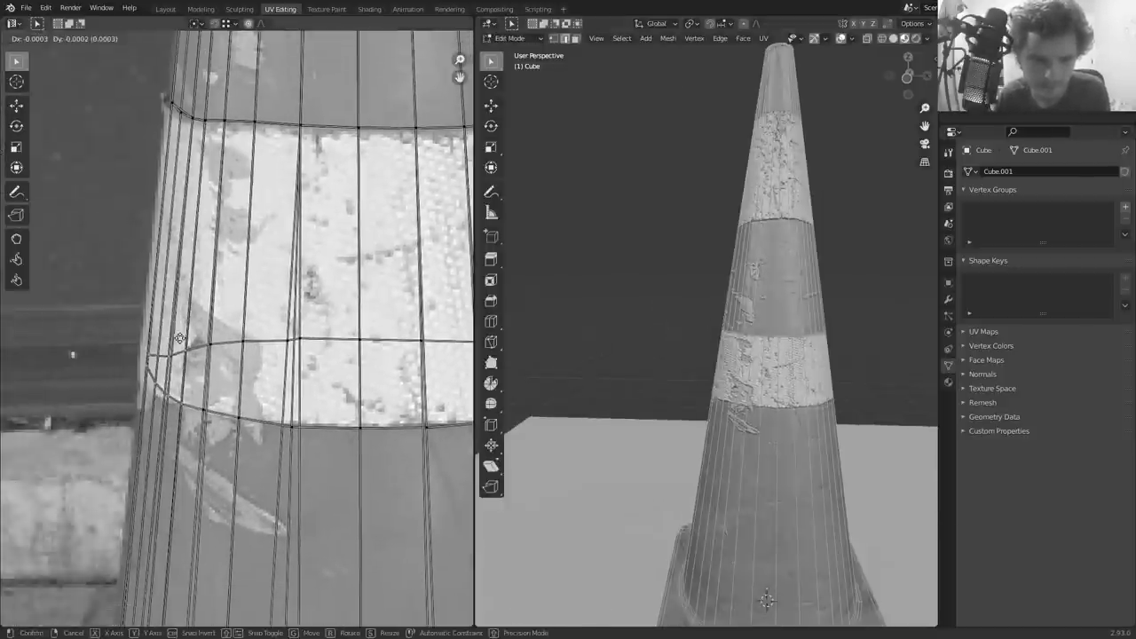
pyautogui.click(178, 342)
pyautogui.press('g')
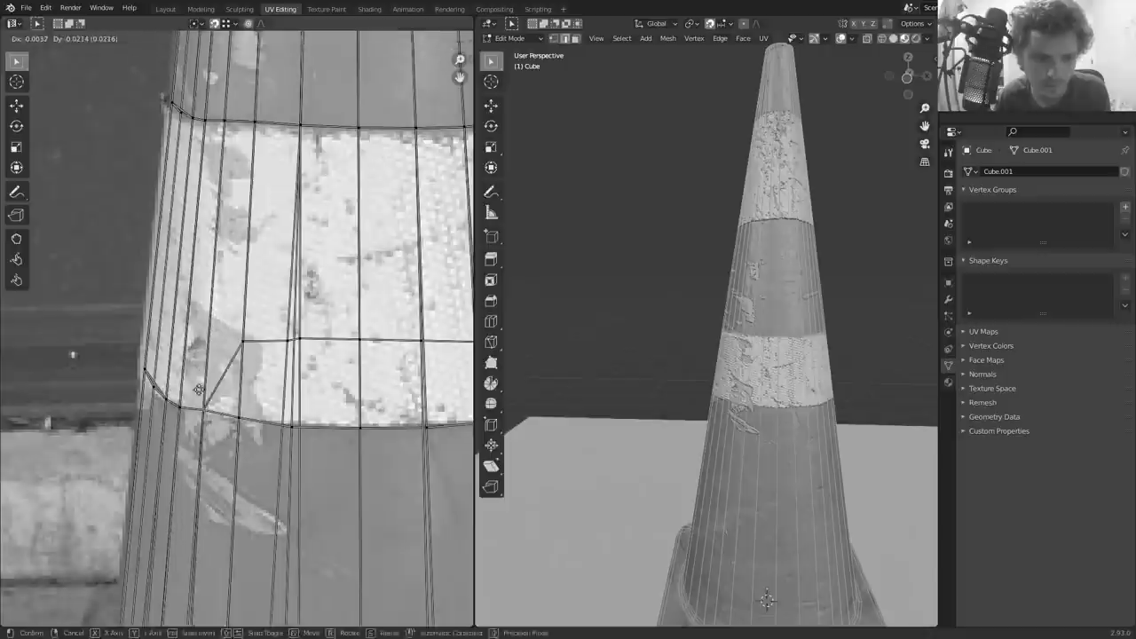
pyautogui.click(362, 410)
# Snap the remaining back-side UV vertices in the right half of that bottom loop onto the front vertices.
pyautogui.moveTo(362, 410); pyautogui.dragTo(125, 398, button='middle')
pyautogui.click(184, 328)
pyautogui.press('g')
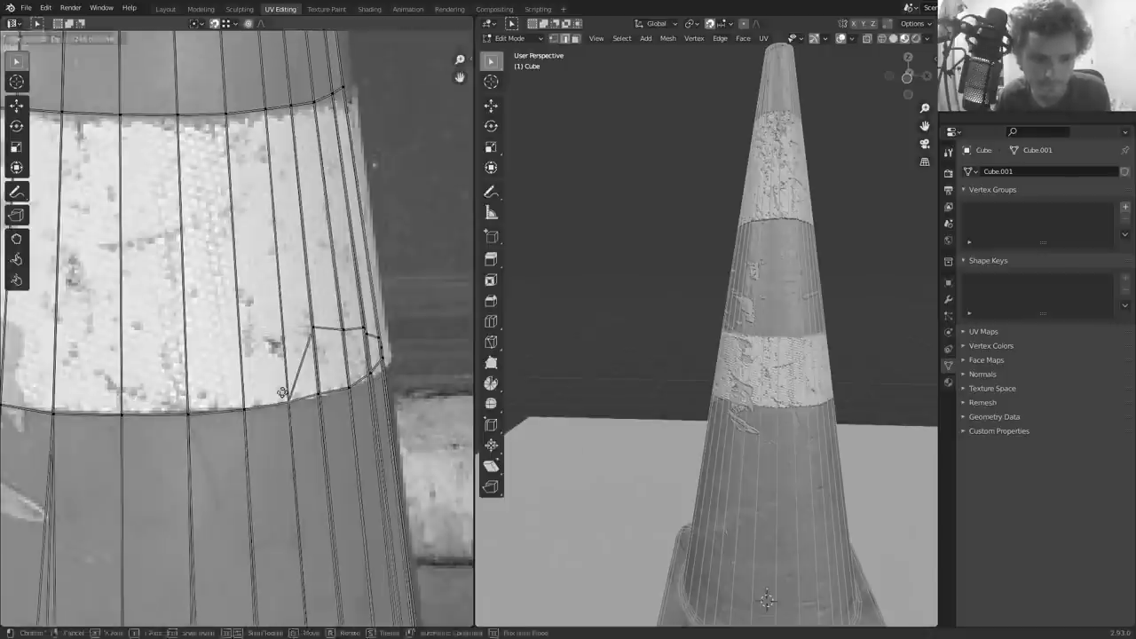
pyautogui.click(346, 399)
pyautogui.click(380, 341)
pyautogui.press('g')
pyautogui.click(396, 359)
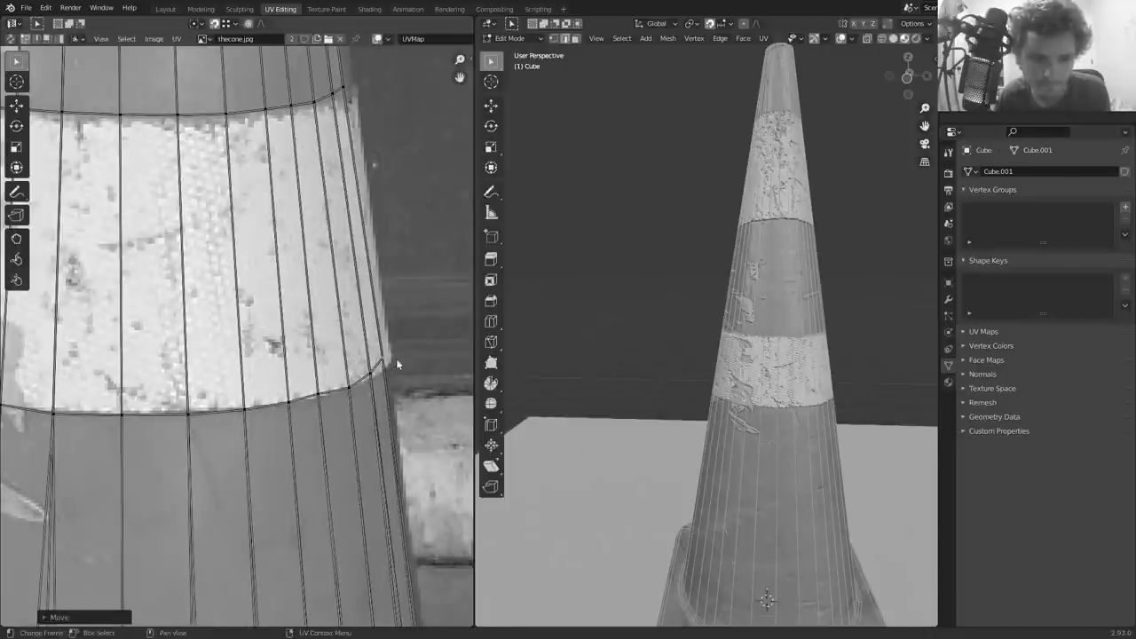
pyautogui.press('g')
pyautogui.press('Escape')
# Add a loop cut around the cone at the upper white stripe's bottom edge and select the whole mesh.
pyautogui.press('Tab')
pyautogui.press('KP_Decimal')
pyautogui.press('Tab')
pyautogui.scroll(-1, 811, 342)
pyautogui.keyDown('shift'); pyautogui.moveTo(756, 257); pyautogui.dragTo(715, 292, button='middle'); pyautogui.keyUp('shift')
pyautogui.hotkey('ctrl', 'r')
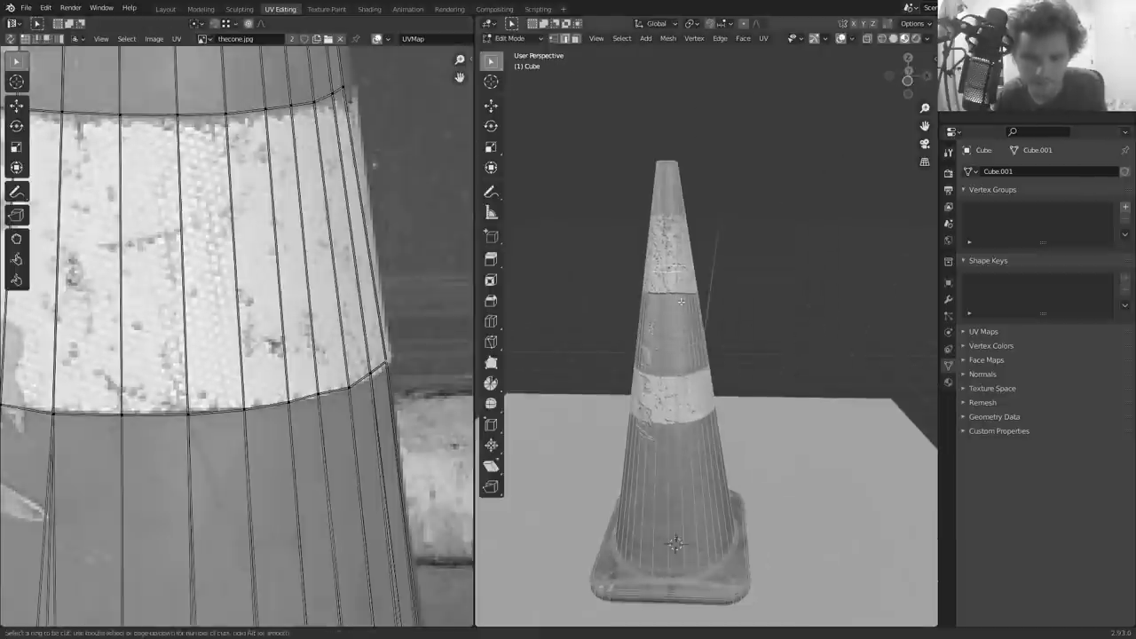
pyautogui.click(710, 292)
pyautogui.click(699, 292)
pyautogui.press('a')
# Move the new loop's UV vertices, from its centre to its right end, onto the upper white stripe's bottom edge.
pyautogui.moveTo(151, 257); pyautogui.dragTo(266, 496, button='middle')
pyautogui.scroll(3, 314, 379)
pyautogui.click(163, 348)
pyautogui.press('g')
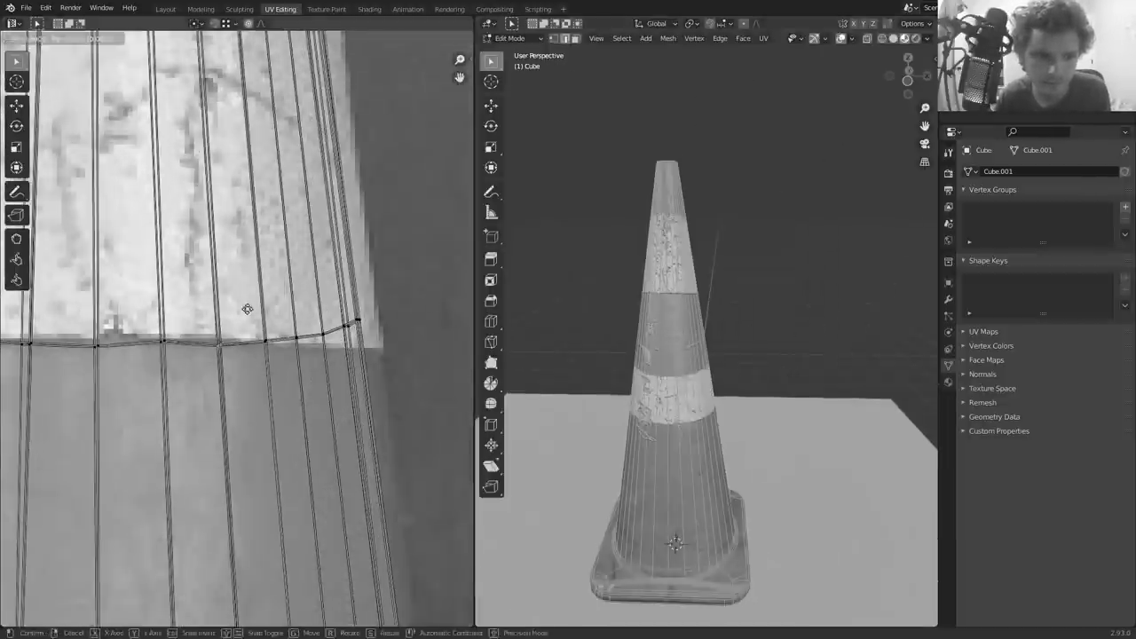
pyautogui.click(245, 307)
pyautogui.click(341, 342)
pyautogui.moveTo(418, 395); pyautogui.dragTo(325, 307)
pyautogui.press('g')
pyautogui.click(331, 320)
pyautogui.moveTo(118, 324); pyautogui.dragTo(411, 332, button='middle')
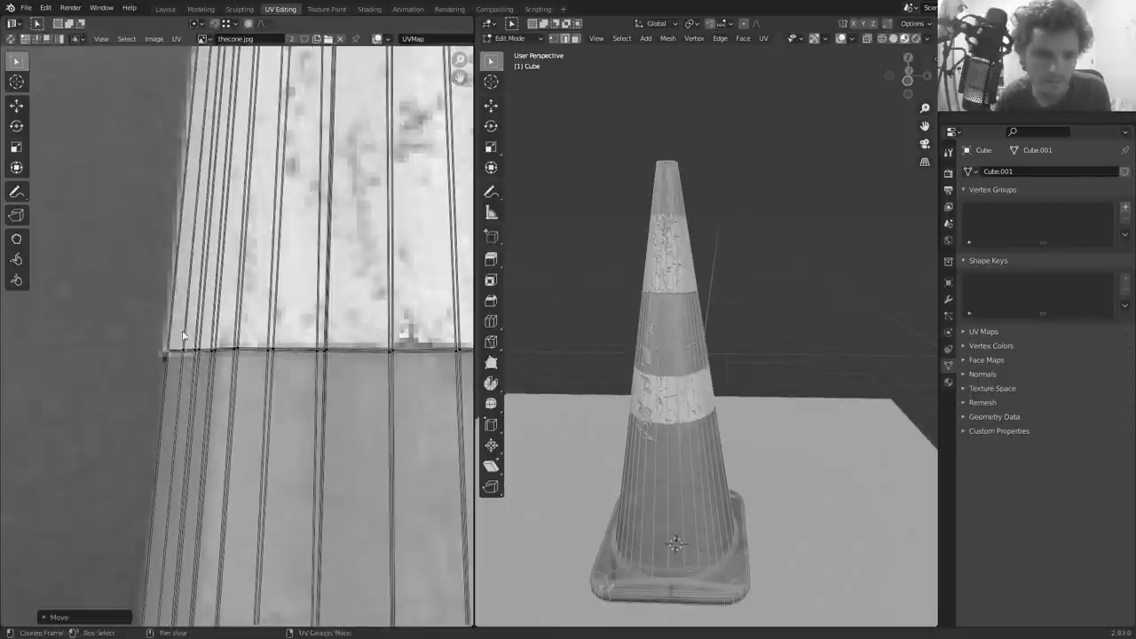
# Add a loop cut around the cone at the upper white stripe's top edge and select the whole mesh.
pyautogui.scroll(-5, 230, 320)
pyautogui.moveTo(232, 319); pyautogui.dragTo(207, 342, button='middle')
pyautogui.hotkey('ctrl', 'r')
pyautogui.click(670, 239)
pyautogui.click(670, 216)
pyautogui.press('a')
# Move the UV vertices near the right end of the top loop onto the upper white stripe's top edge.
pyautogui.scroll(3, 263, 103)
pyautogui.press('g')
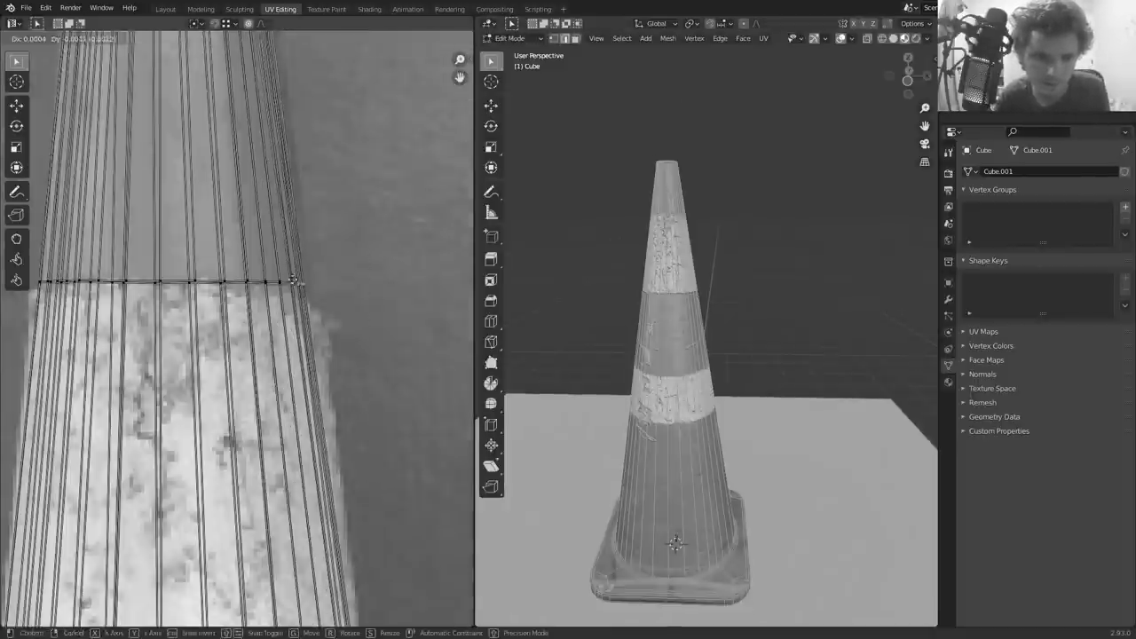
pyautogui.click(304, 346)
# Examine the cone's stripe edges and side textures from all around in Object Mode.
pyautogui.moveTo(664, 312); pyautogui.dragTo(661, 281, button='middle')
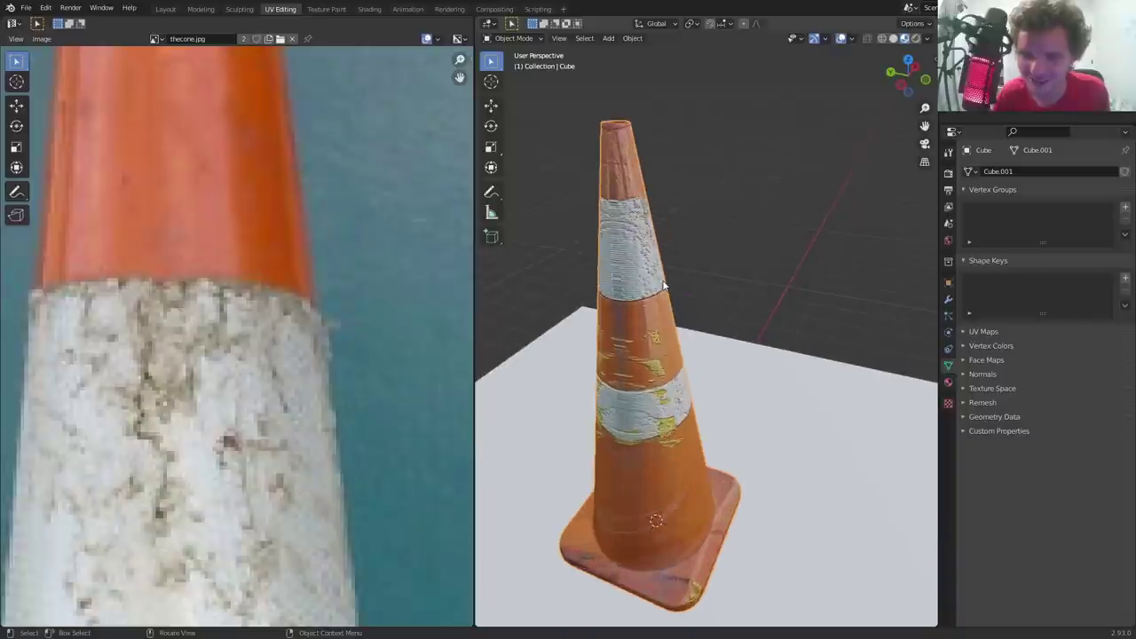
pyautogui.scroll(-1, 662, 281)
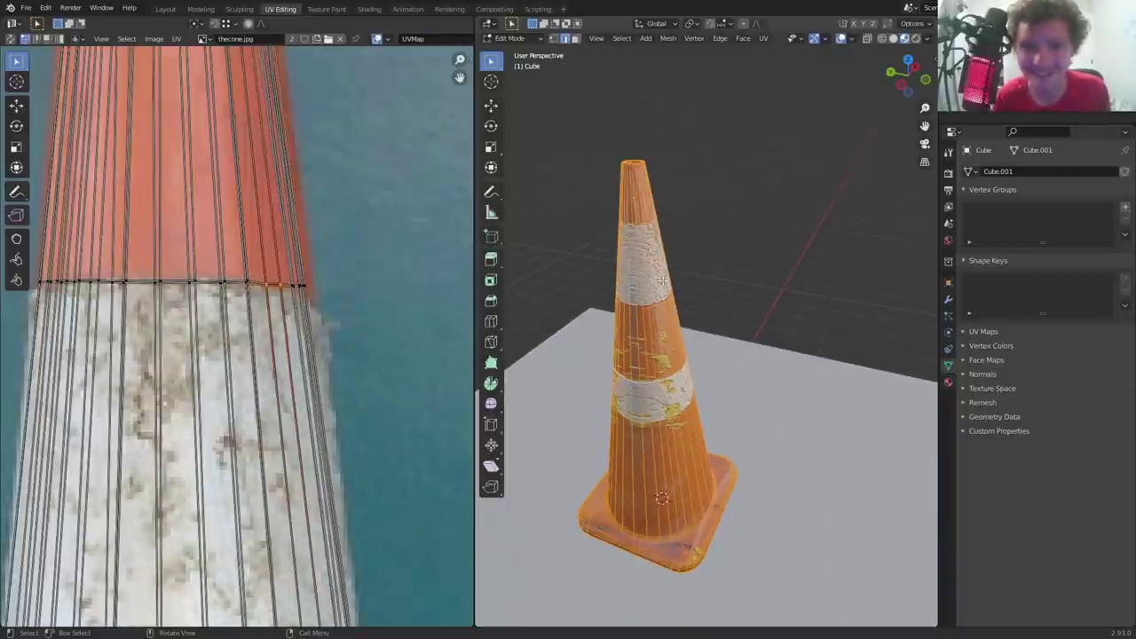
pyautogui.scroll(-1, 654, 281)
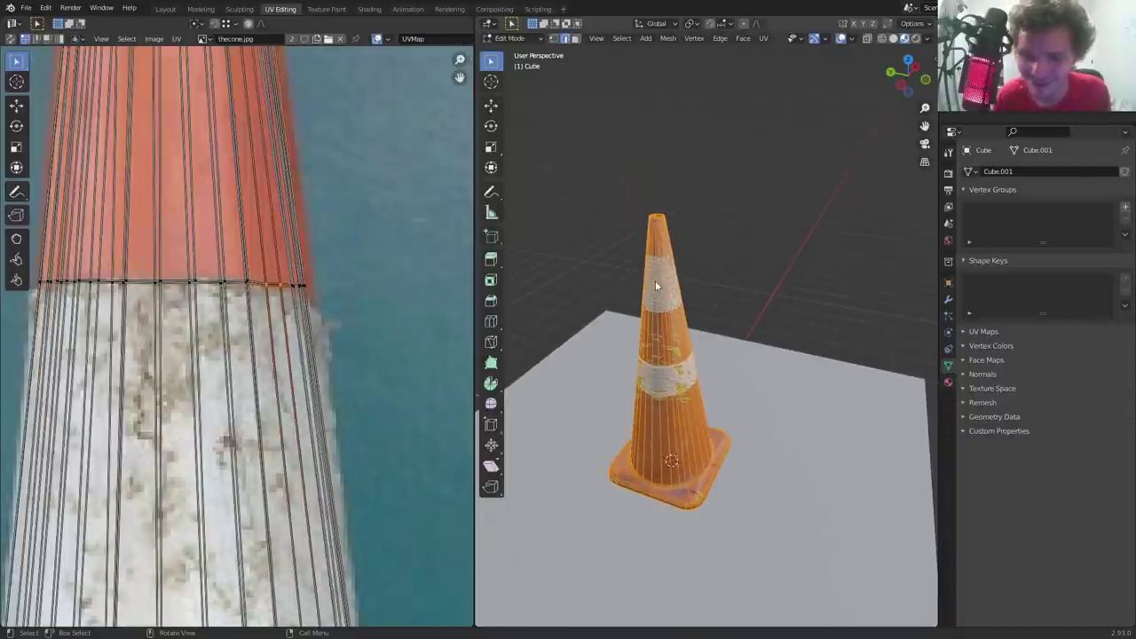
pyautogui.press('Tab')
pyautogui.moveTo(655, 280); pyautogui.dragTo(538, 308, button='middle')
pyautogui.press('a')
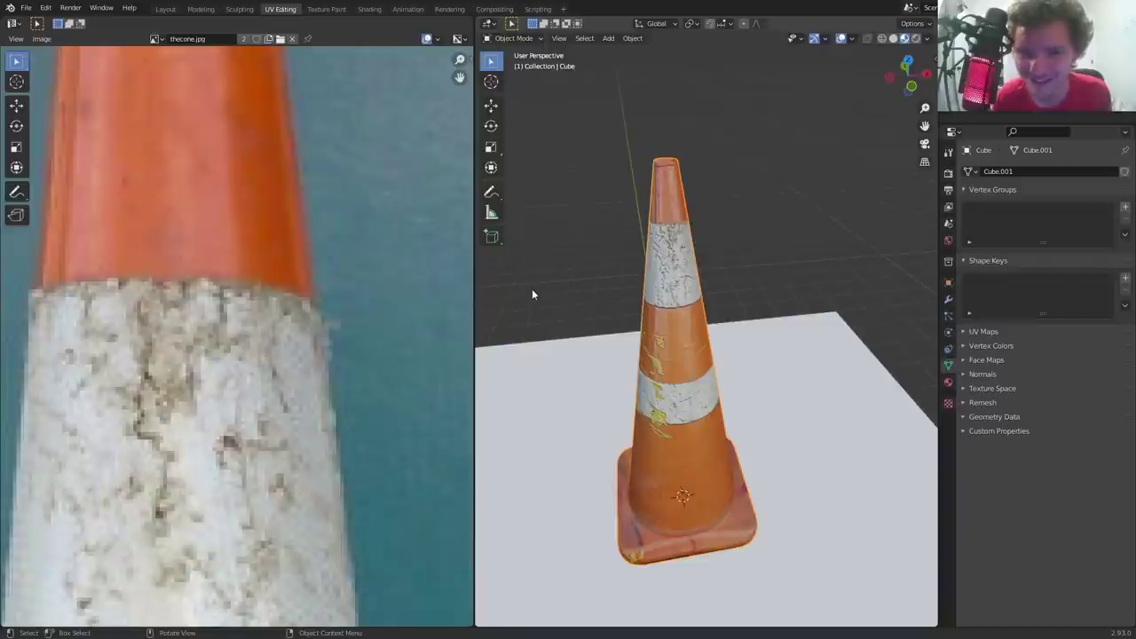
pyautogui.press('Tab')
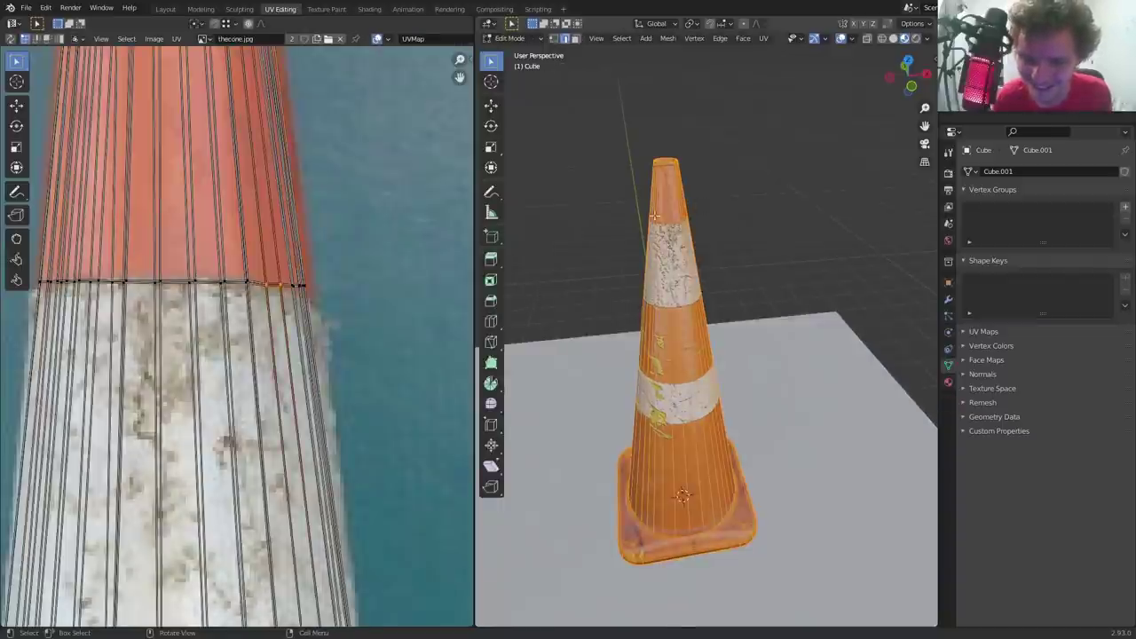
pyautogui.press('Tab')
pyautogui.moveTo(751, 275); pyautogui.dragTo(797, 277, button='middle')
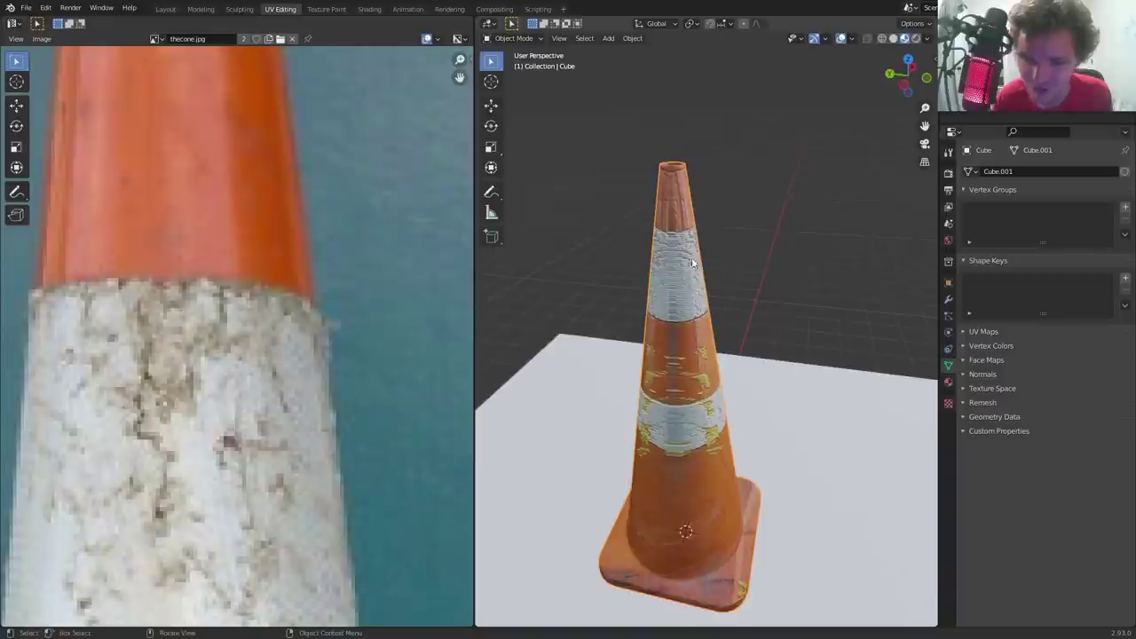
pyautogui.scroll(3, 674, 229)
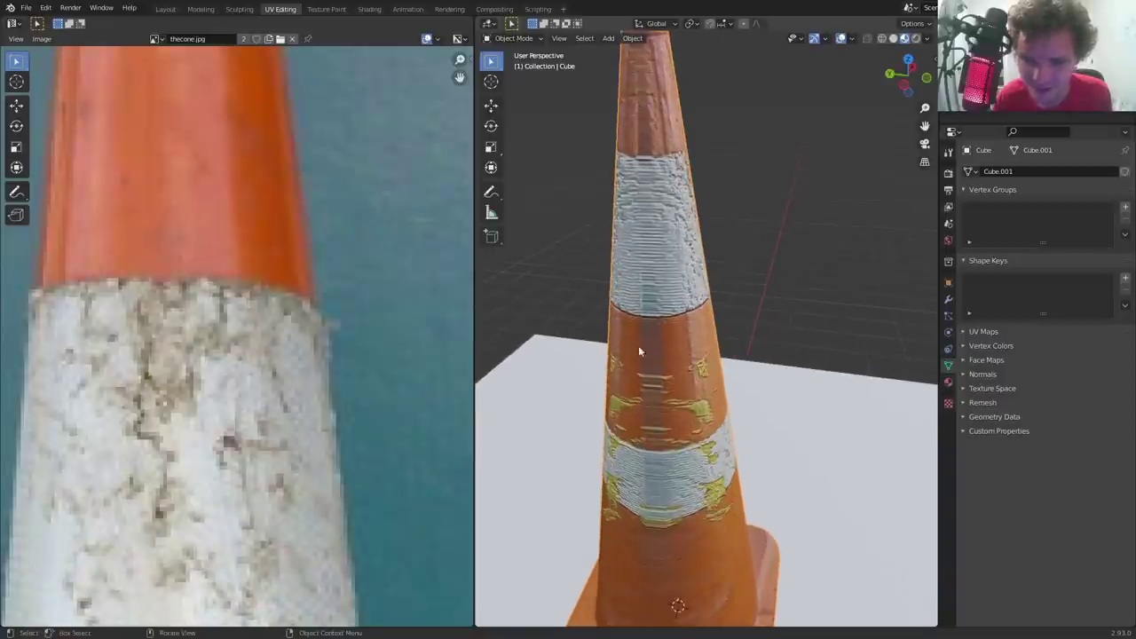
pyautogui.scroll(-6, 660, 407)
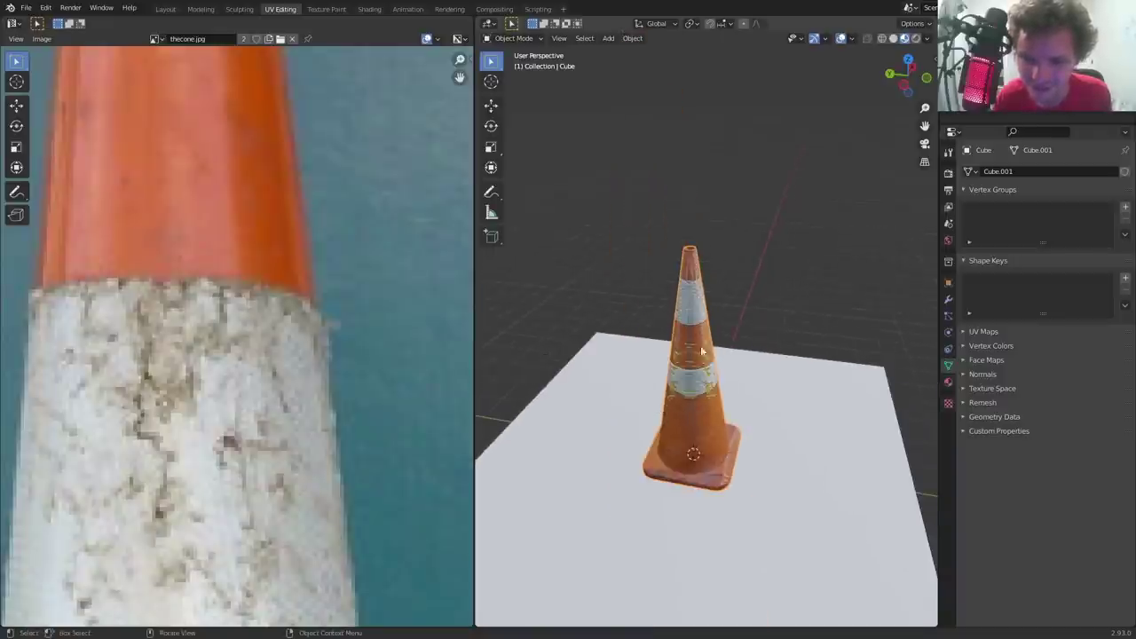
pyautogui.moveTo(661, 407); pyautogui.dragTo(757, 357, button='middle')
pyautogui.scroll(7, 682, 328)
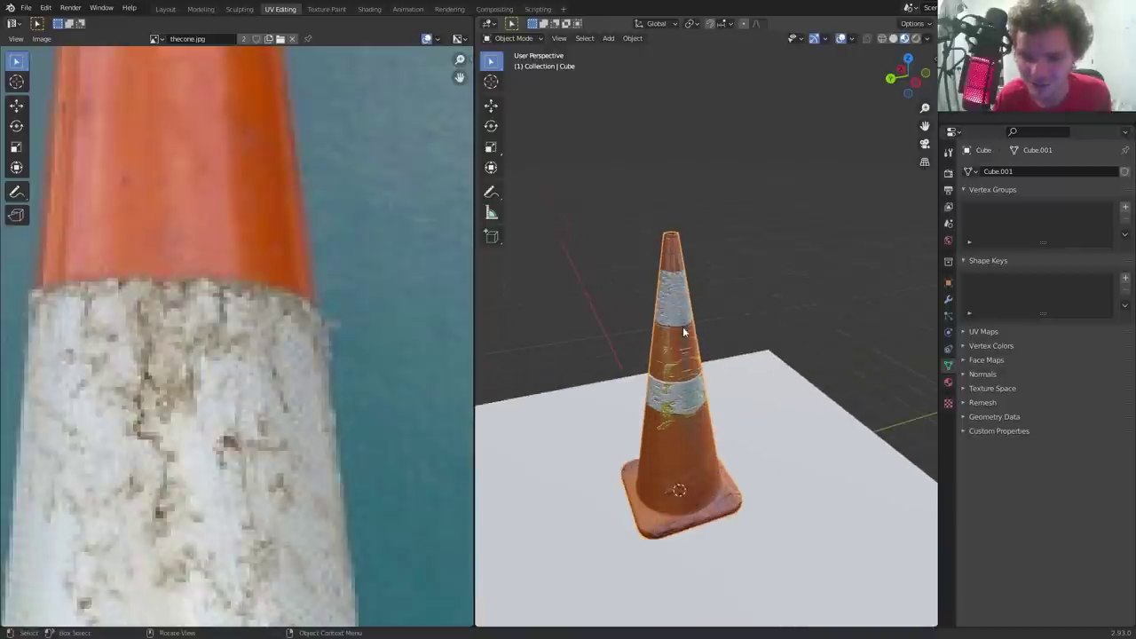
pyautogui.moveTo(678, 329); pyautogui.dragTo(532, 322, button='middle')
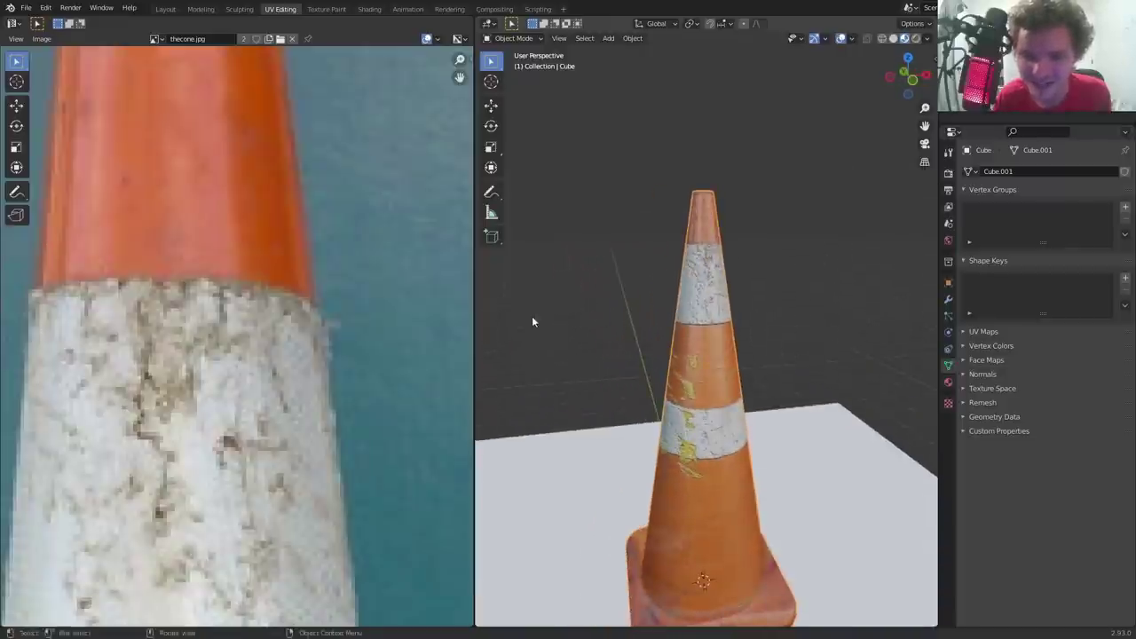
# Open the recent file cone.blend and view its cone from the side for comparison.
pyautogui.click(25, 8)
pyautogui.moveTo(49, 46)
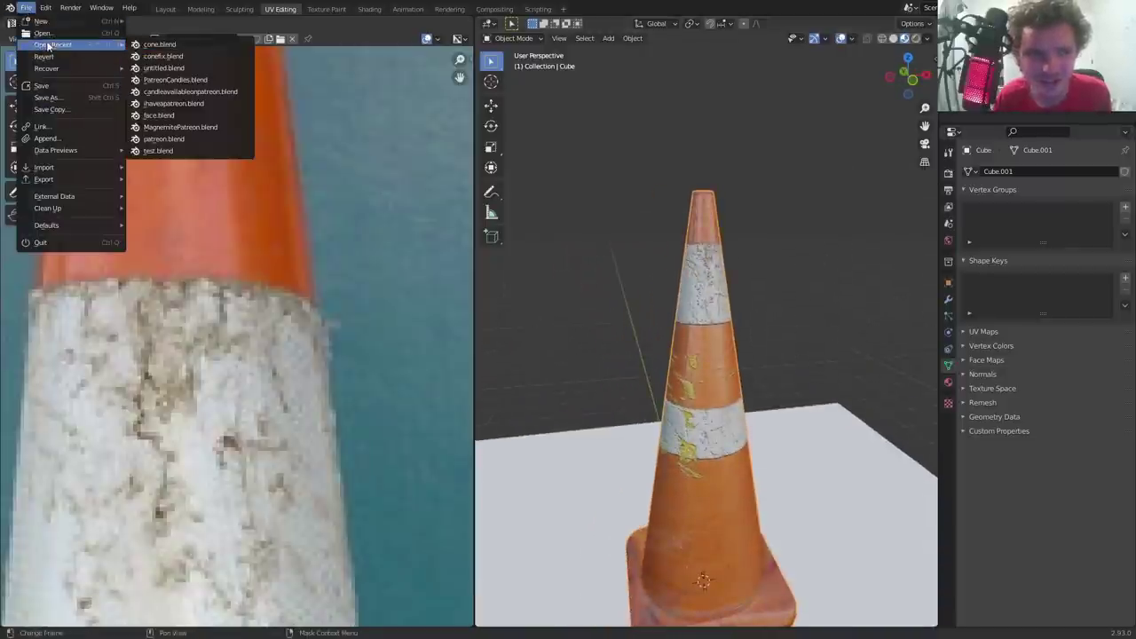
pyautogui.click(160, 44)
pyautogui.click(586, 340)
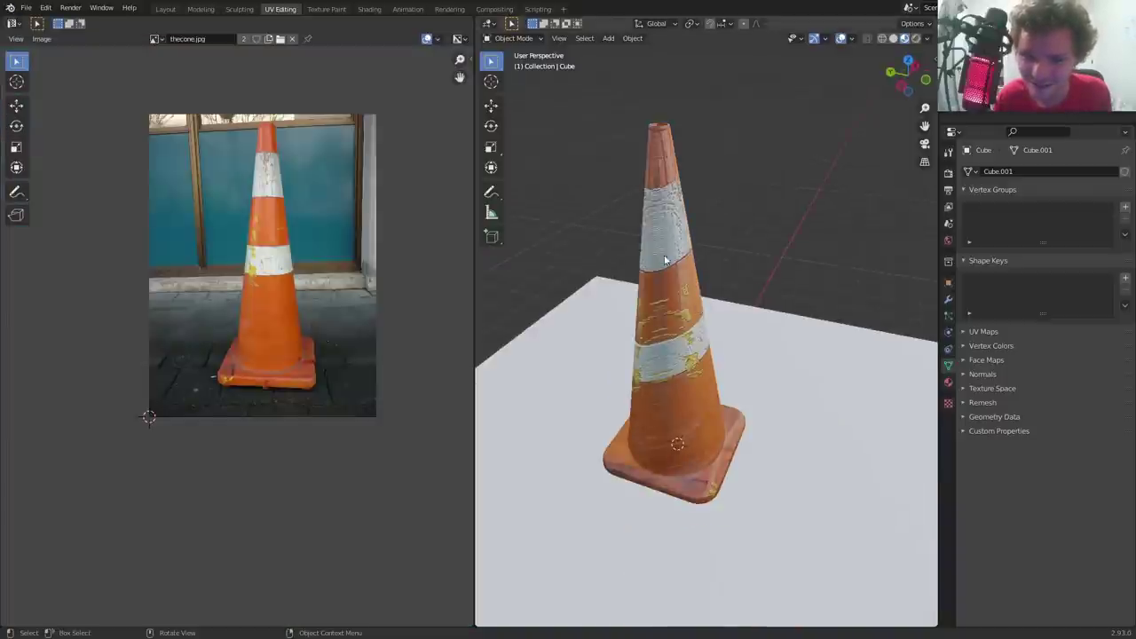
pyautogui.moveTo(663, 259); pyautogui.dragTo(697, 185, button='middle')
pyautogui.moveTo(671, 311); pyautogui.dragTo(577, 233, button='middle')
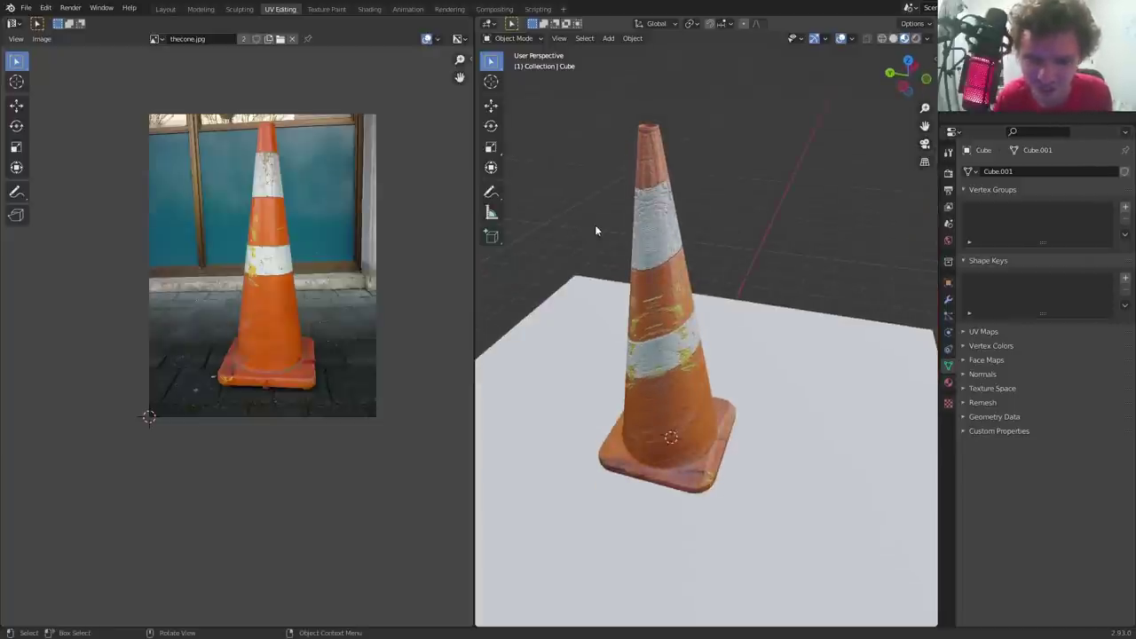
pyautogui.press('q')
pyautogui.click(595, 226)
pyautogui.click(506, 626)
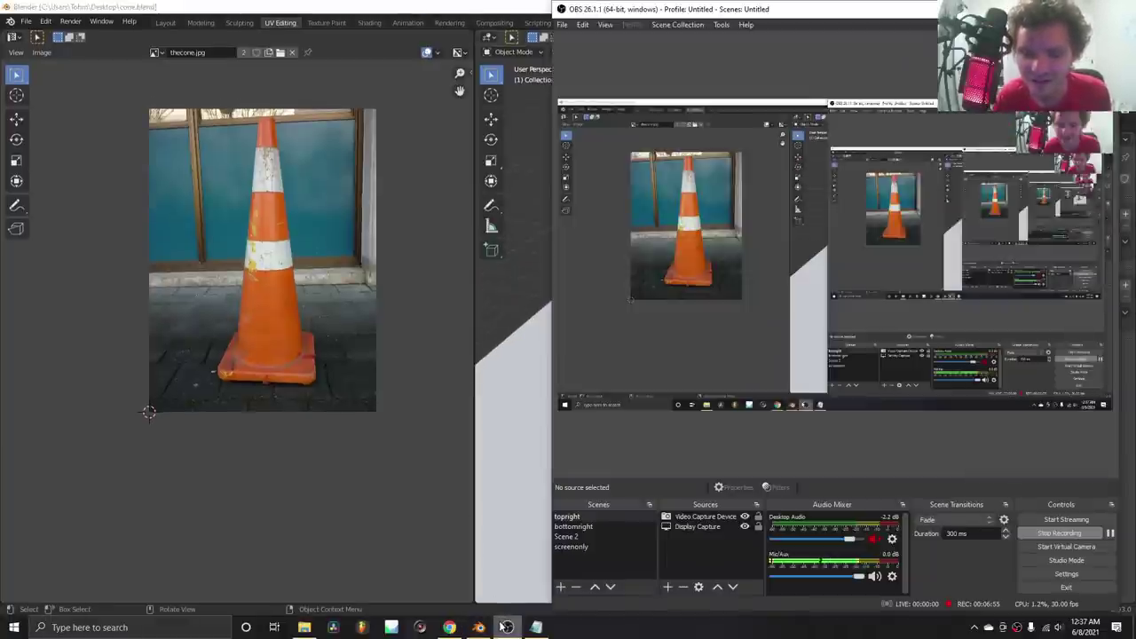